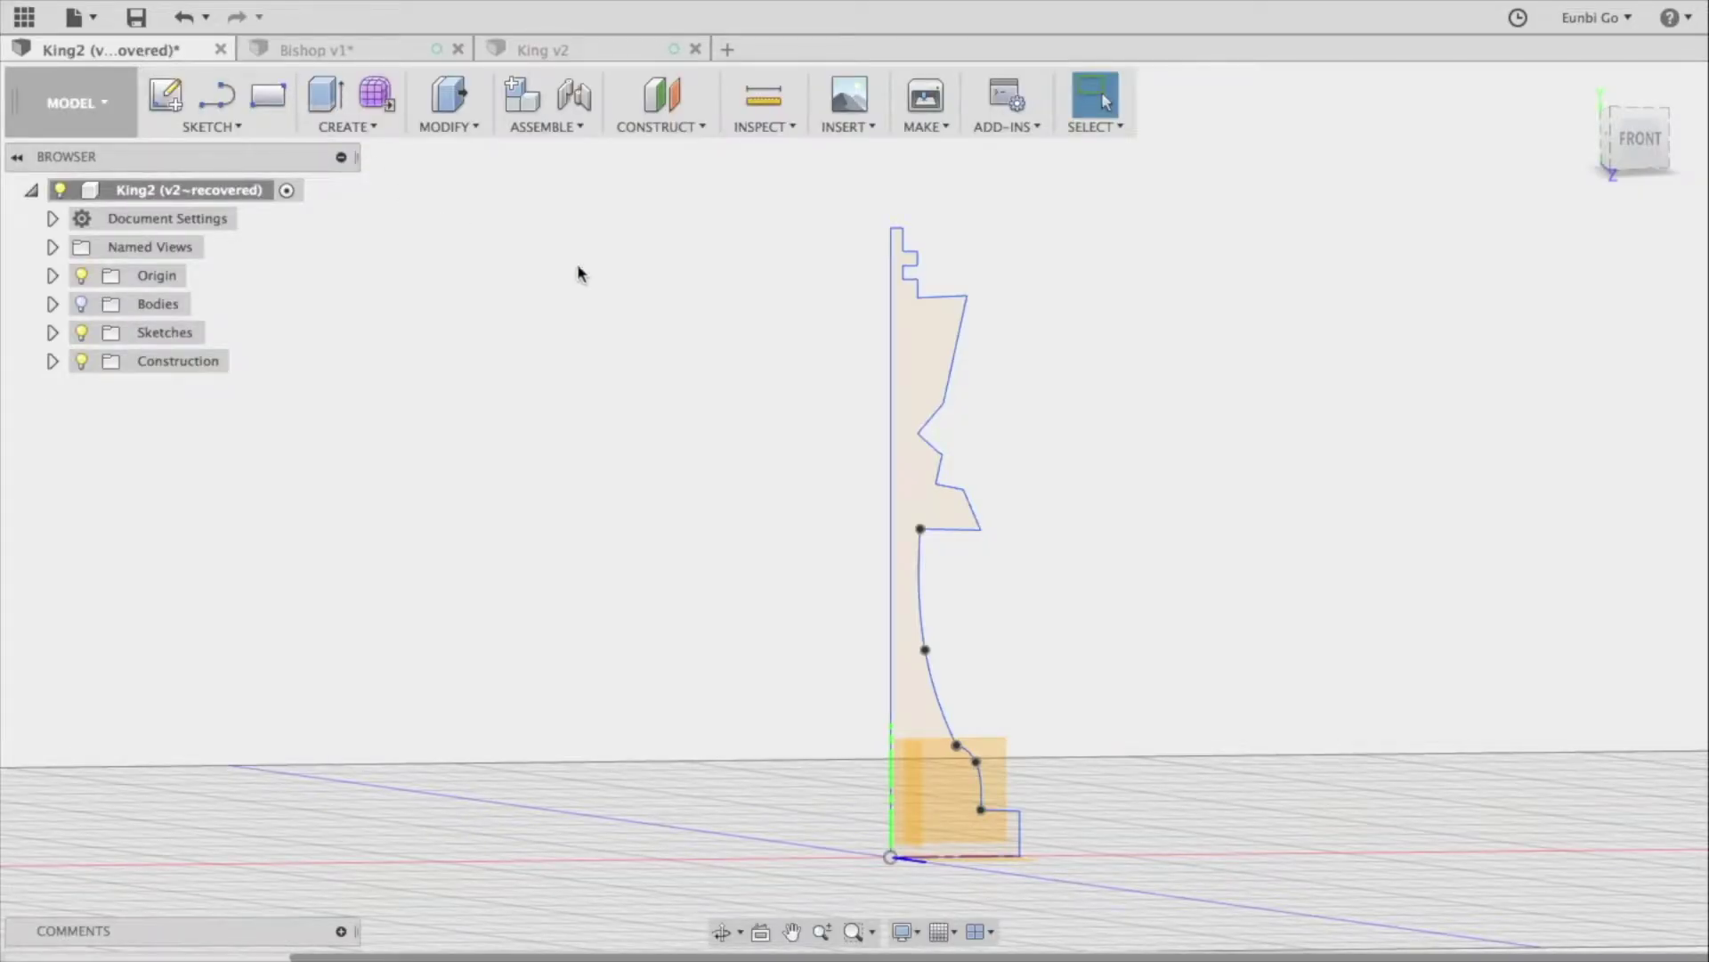
Hide the king's profile sketch, show its solid body, and orbit to a right-side view.
{"action": "left_click", "coordinate": [270, 128]}
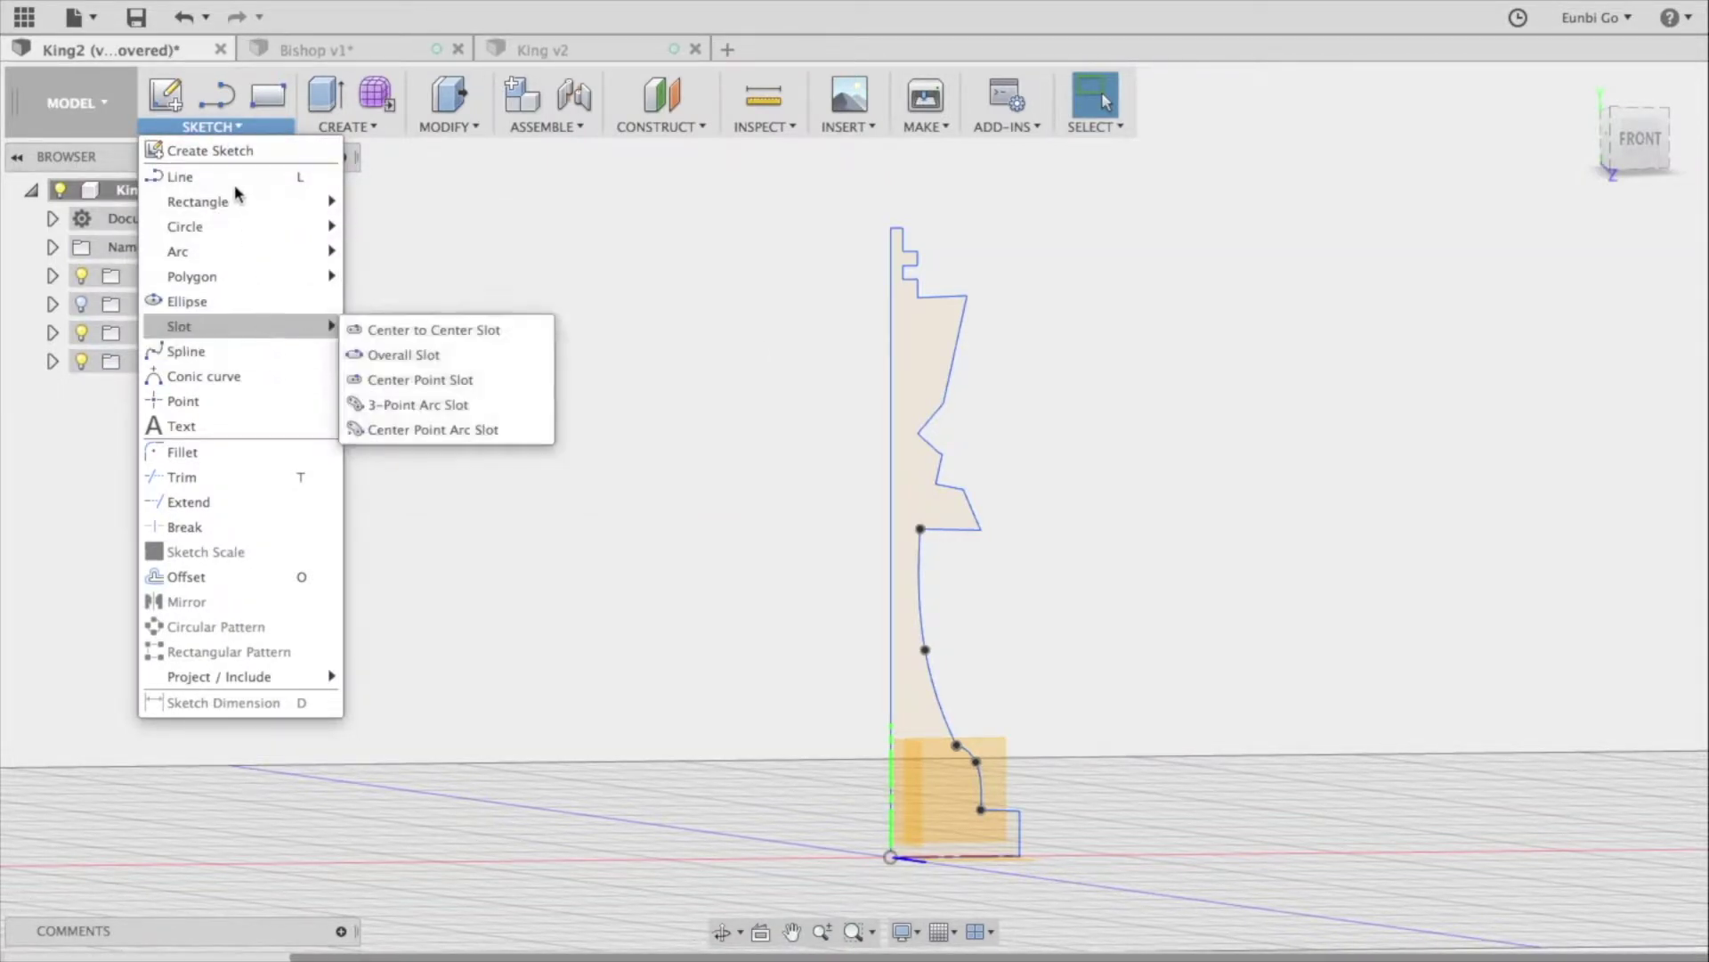
{"action": "left_click", "coordinate": [82, 333]}
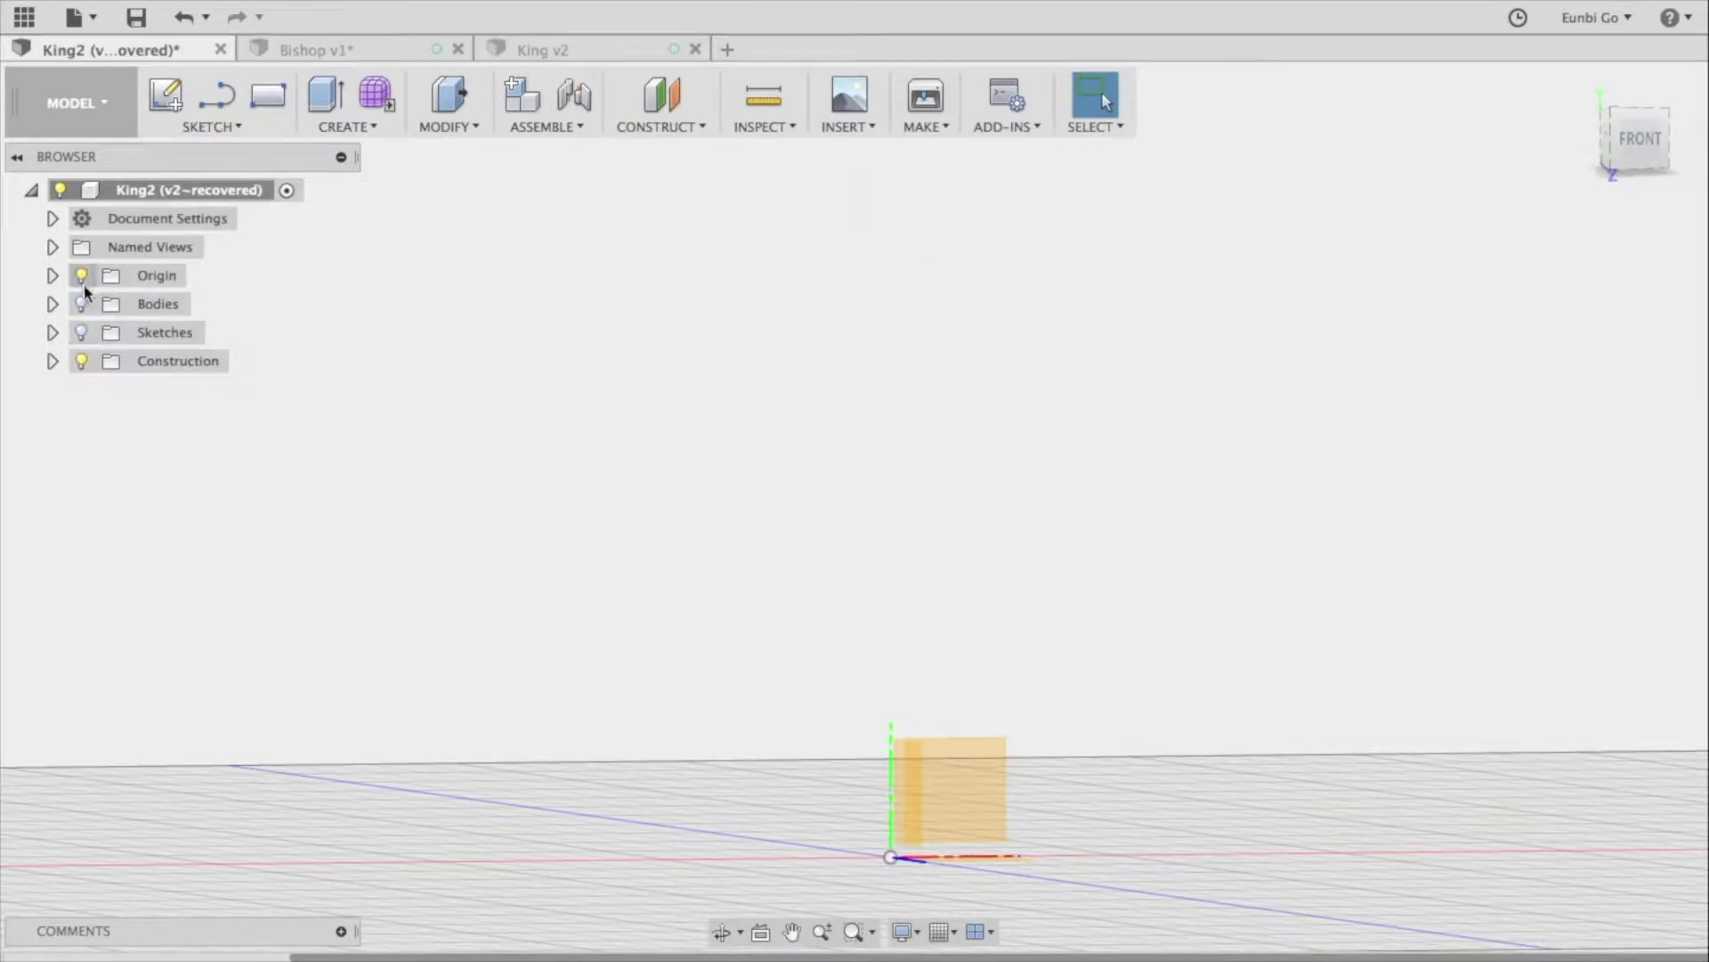
{"action": "left_click", "coordinate": [82, 303]}
{"action": "key", "text": "F6"}
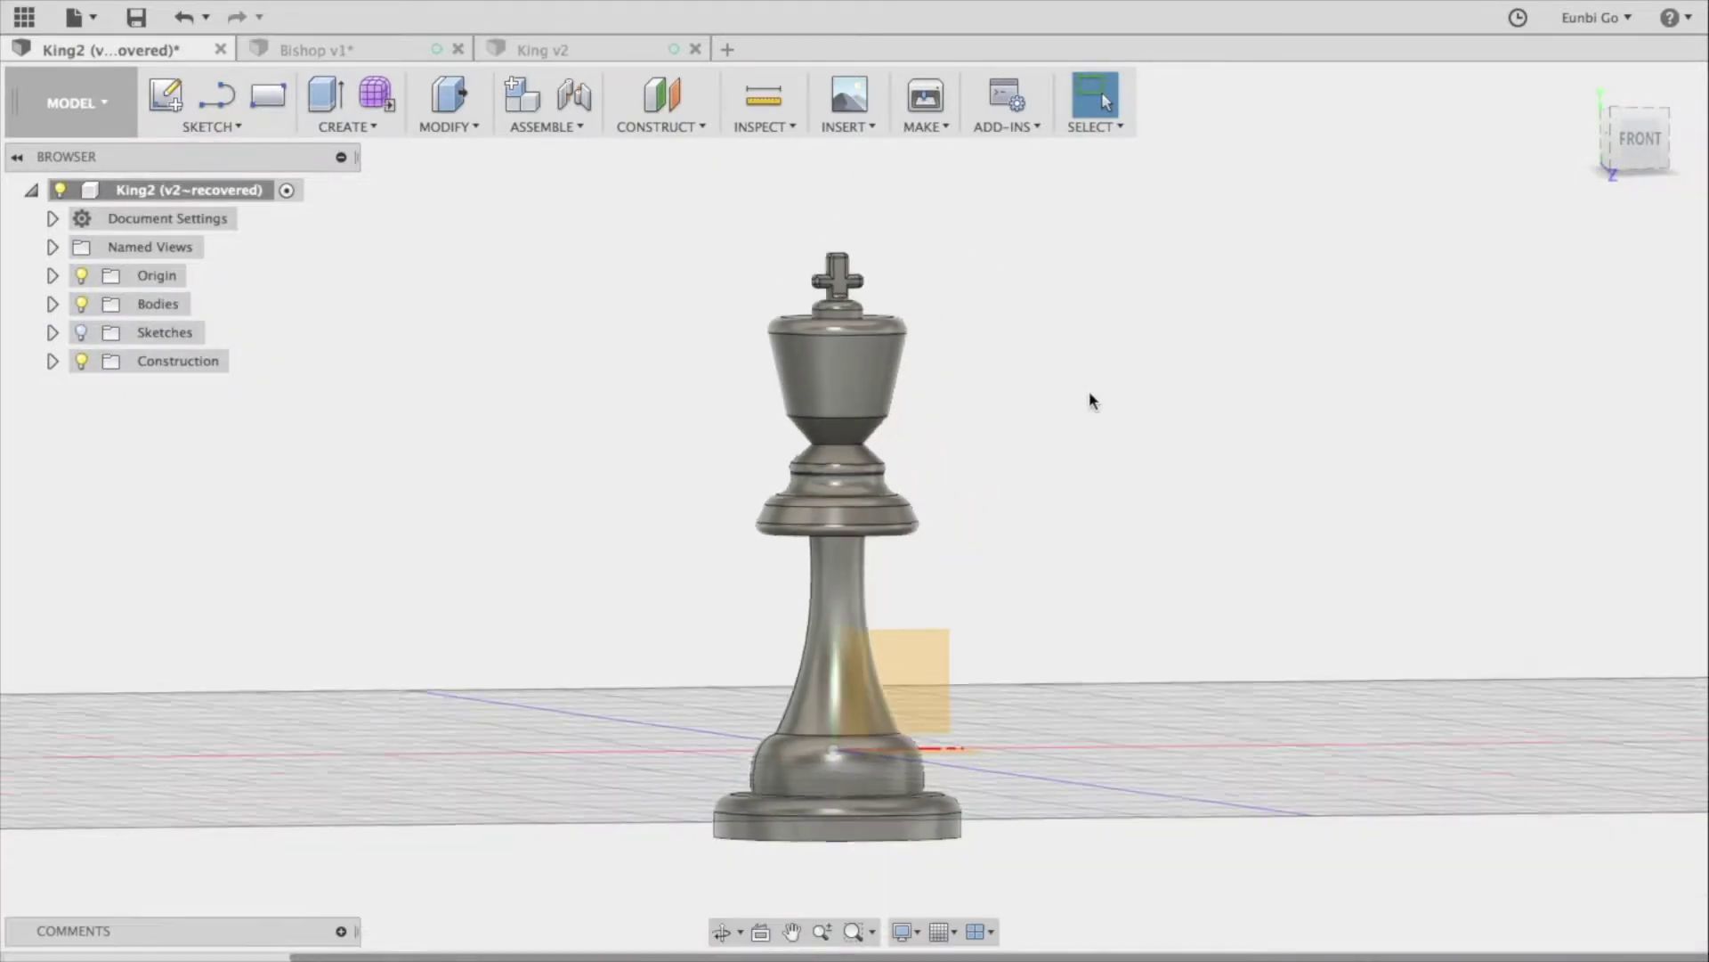
{"action": "scroll", "coordinate": [870, 210], "scroll_direction": "up", "scroll_amount": 5}
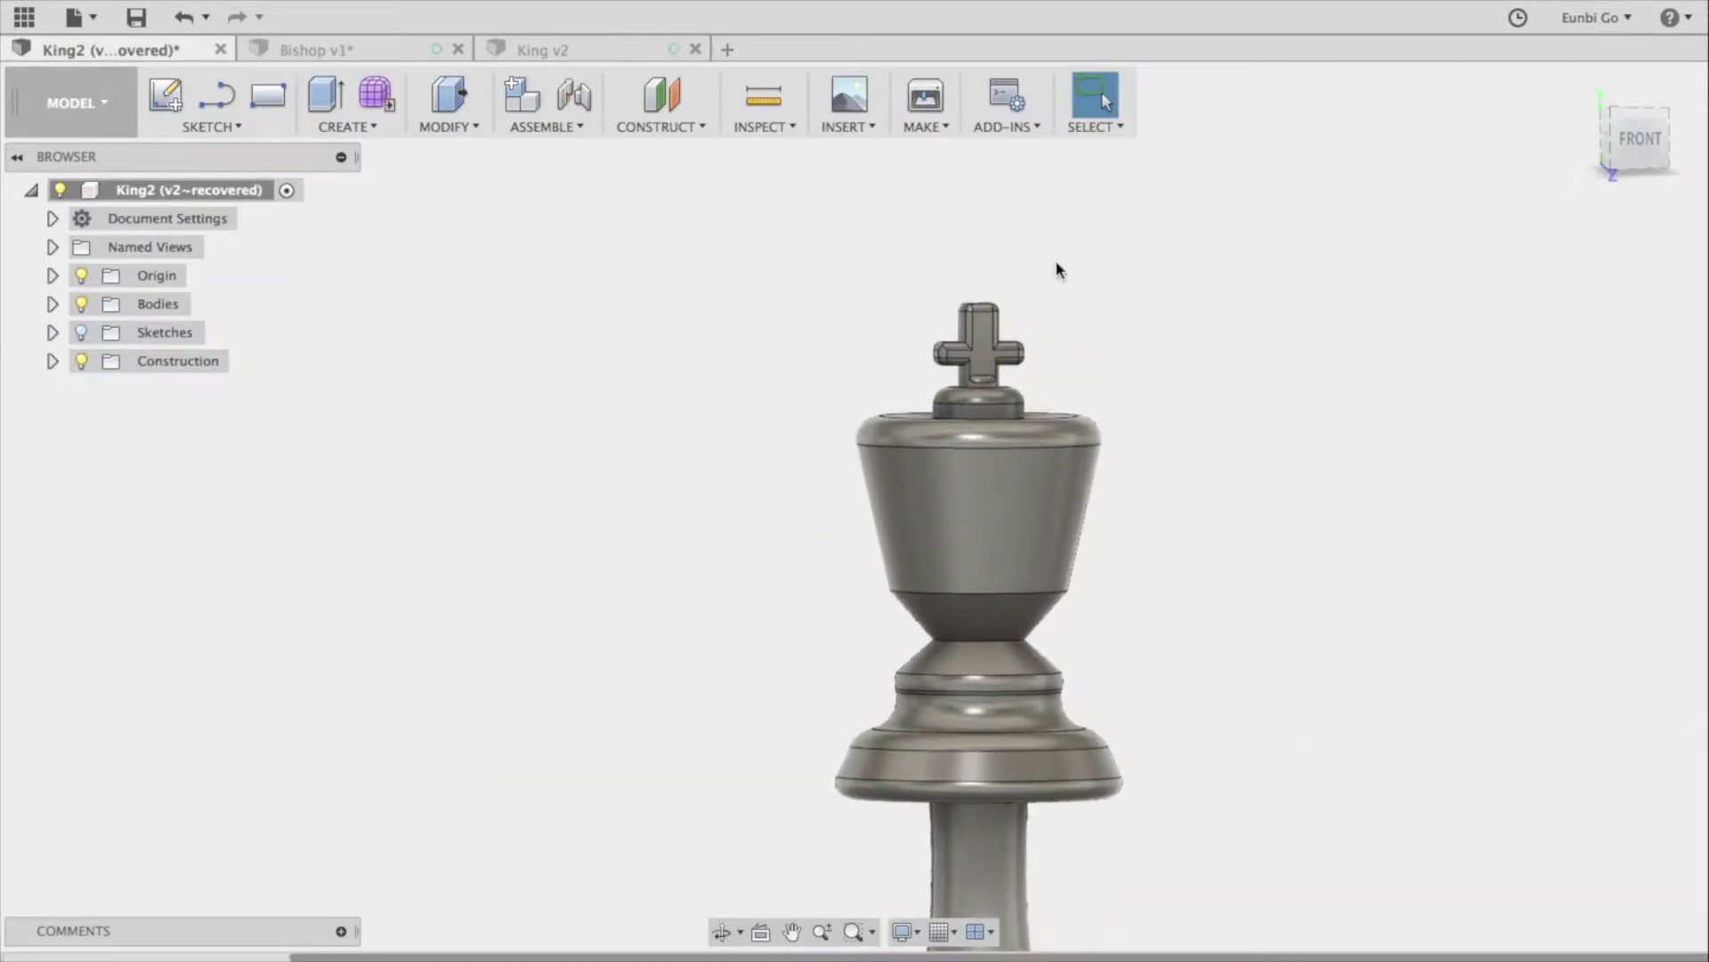
{"action": "middle_click_drag", "start_coordinate": [1057, 267], "coordinate": [869, 30], "text": "shift"}
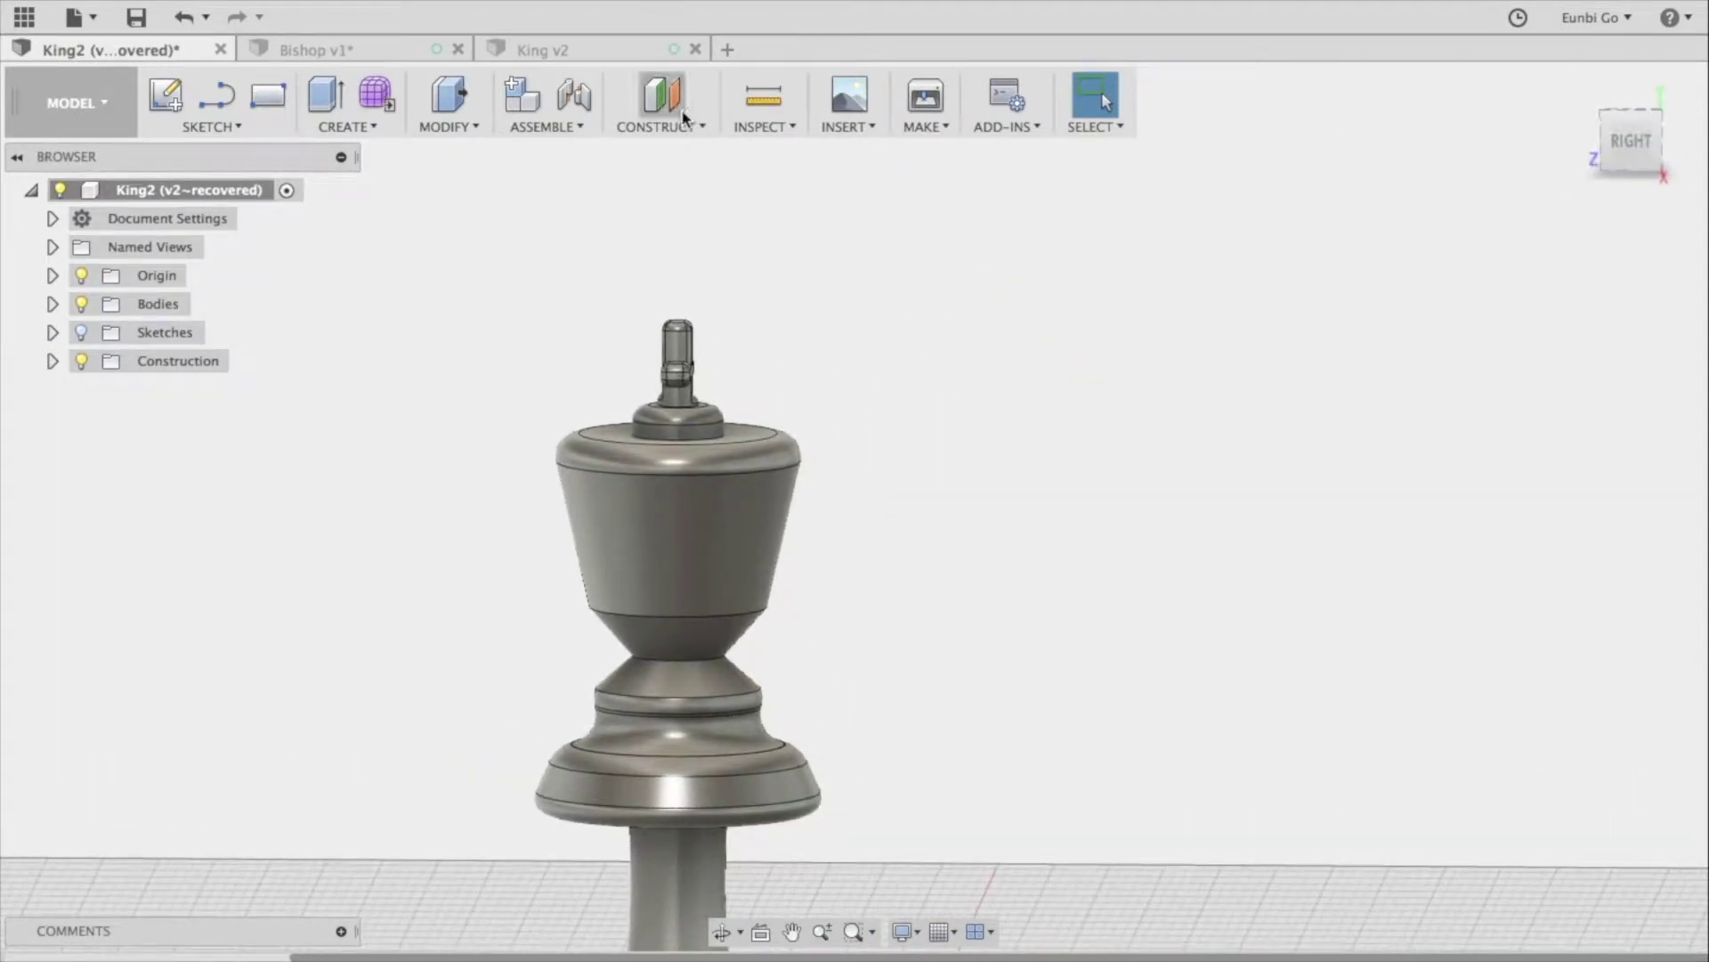
Browse the Construct and Sketch tool lists without choosing anything.
{"action": "left_click", "coordinate": [686, 120]}
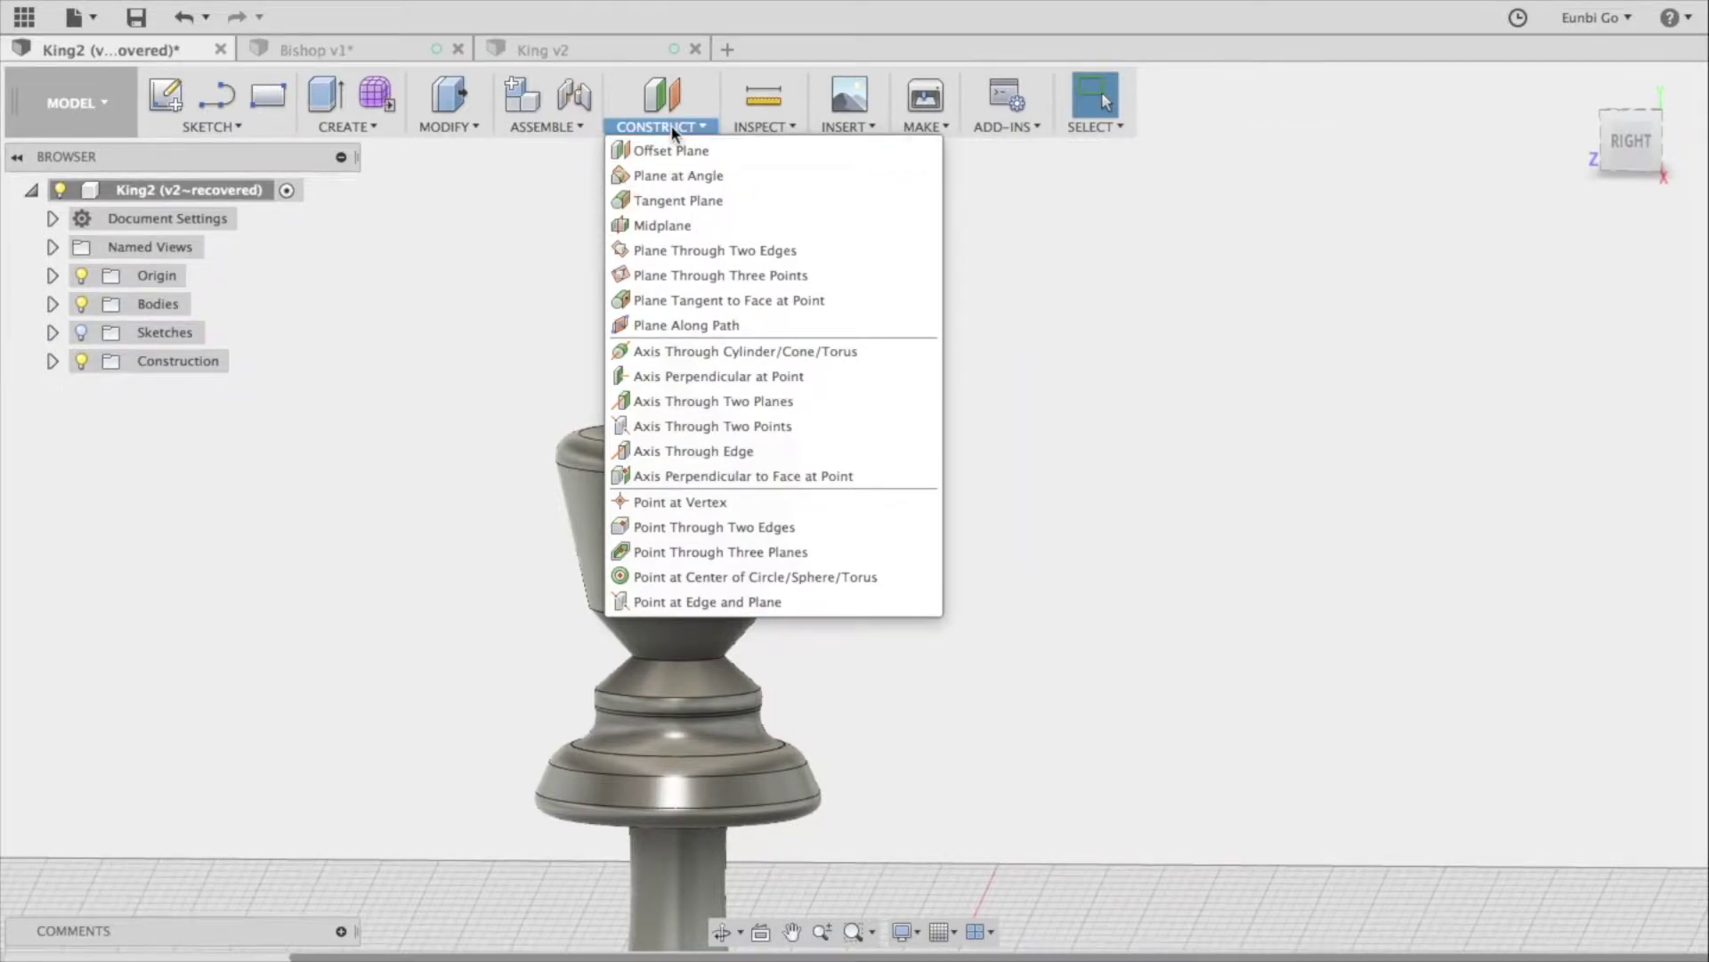
{"action": "left_click", "coordinate": [674, 132]}
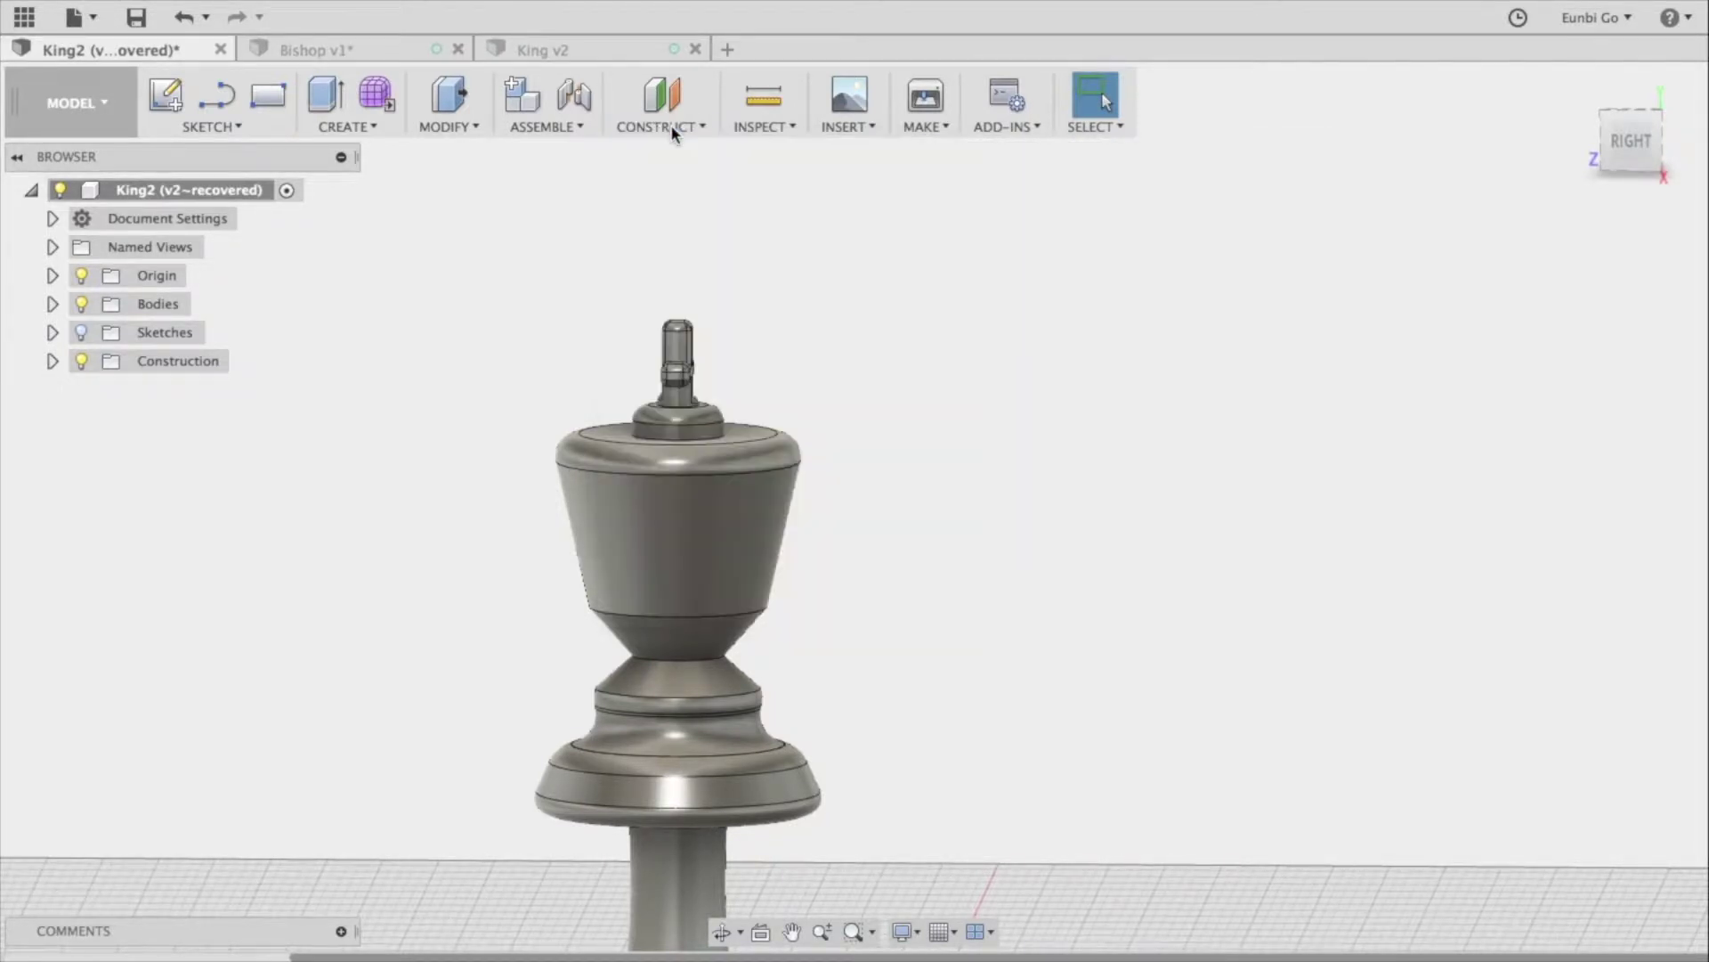
{"action": "left_click", "coordinate": [189, 126]}
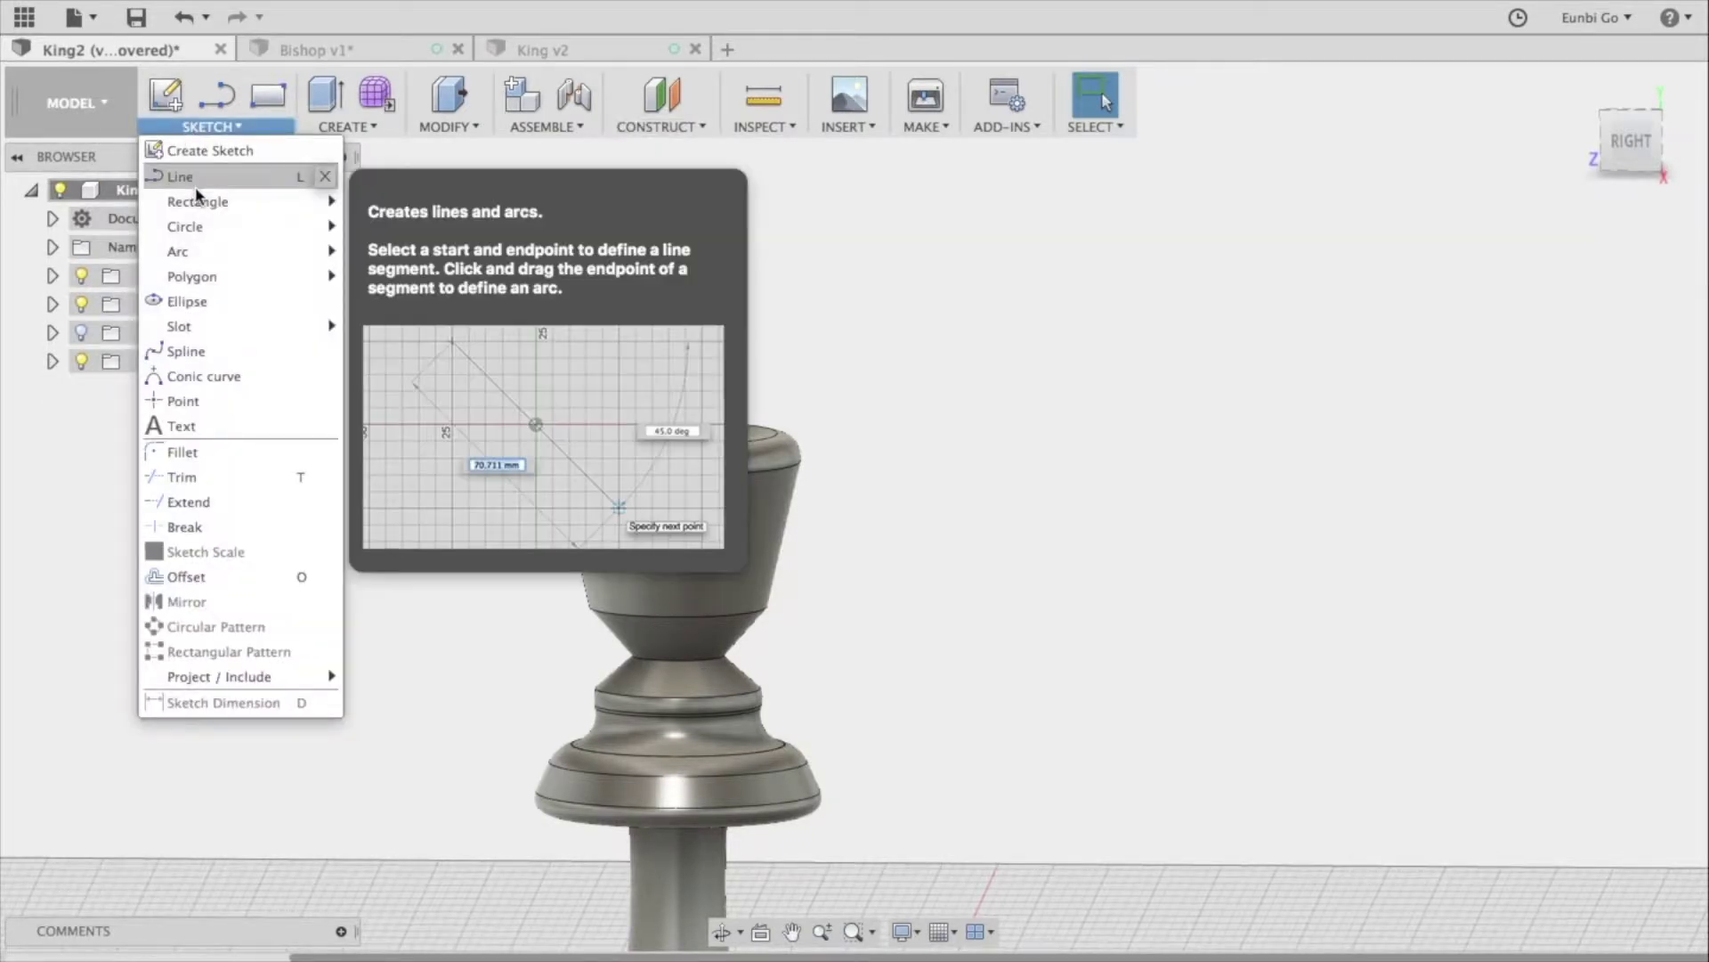
{"action": "mouse_move", "coordinate": [249, 200]}
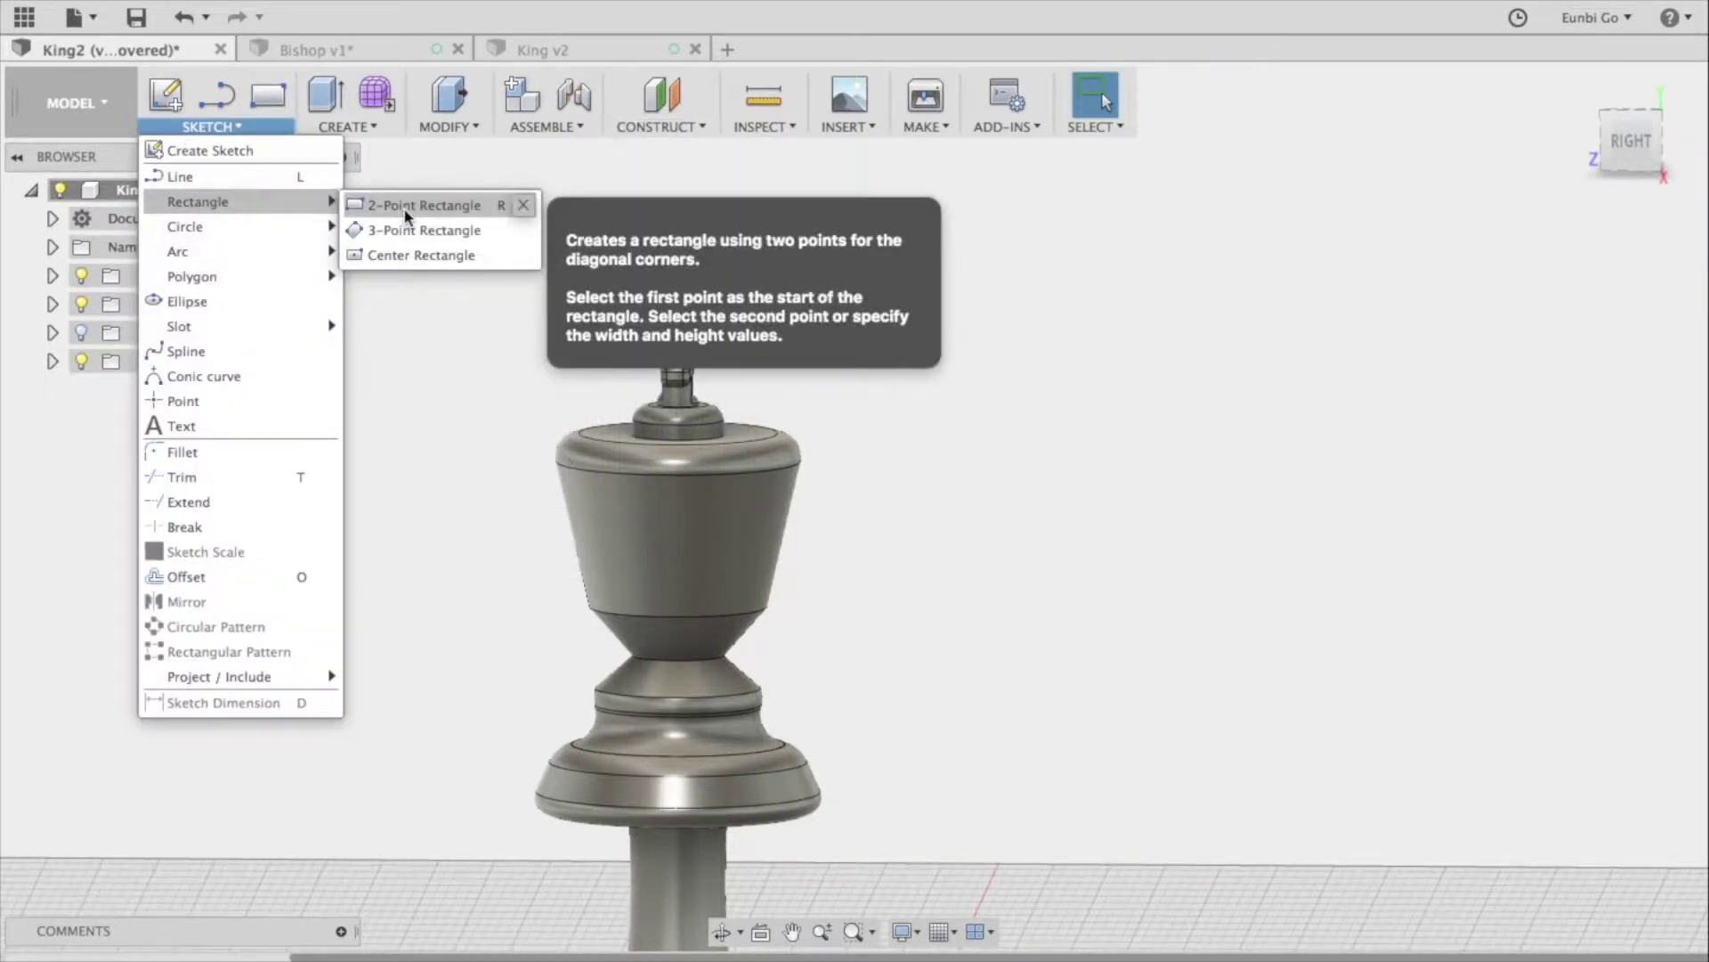
{"action": "left_click", "coordinate": [372, 126]}
{"action": "left_click", "coordinate": [371, 126]}
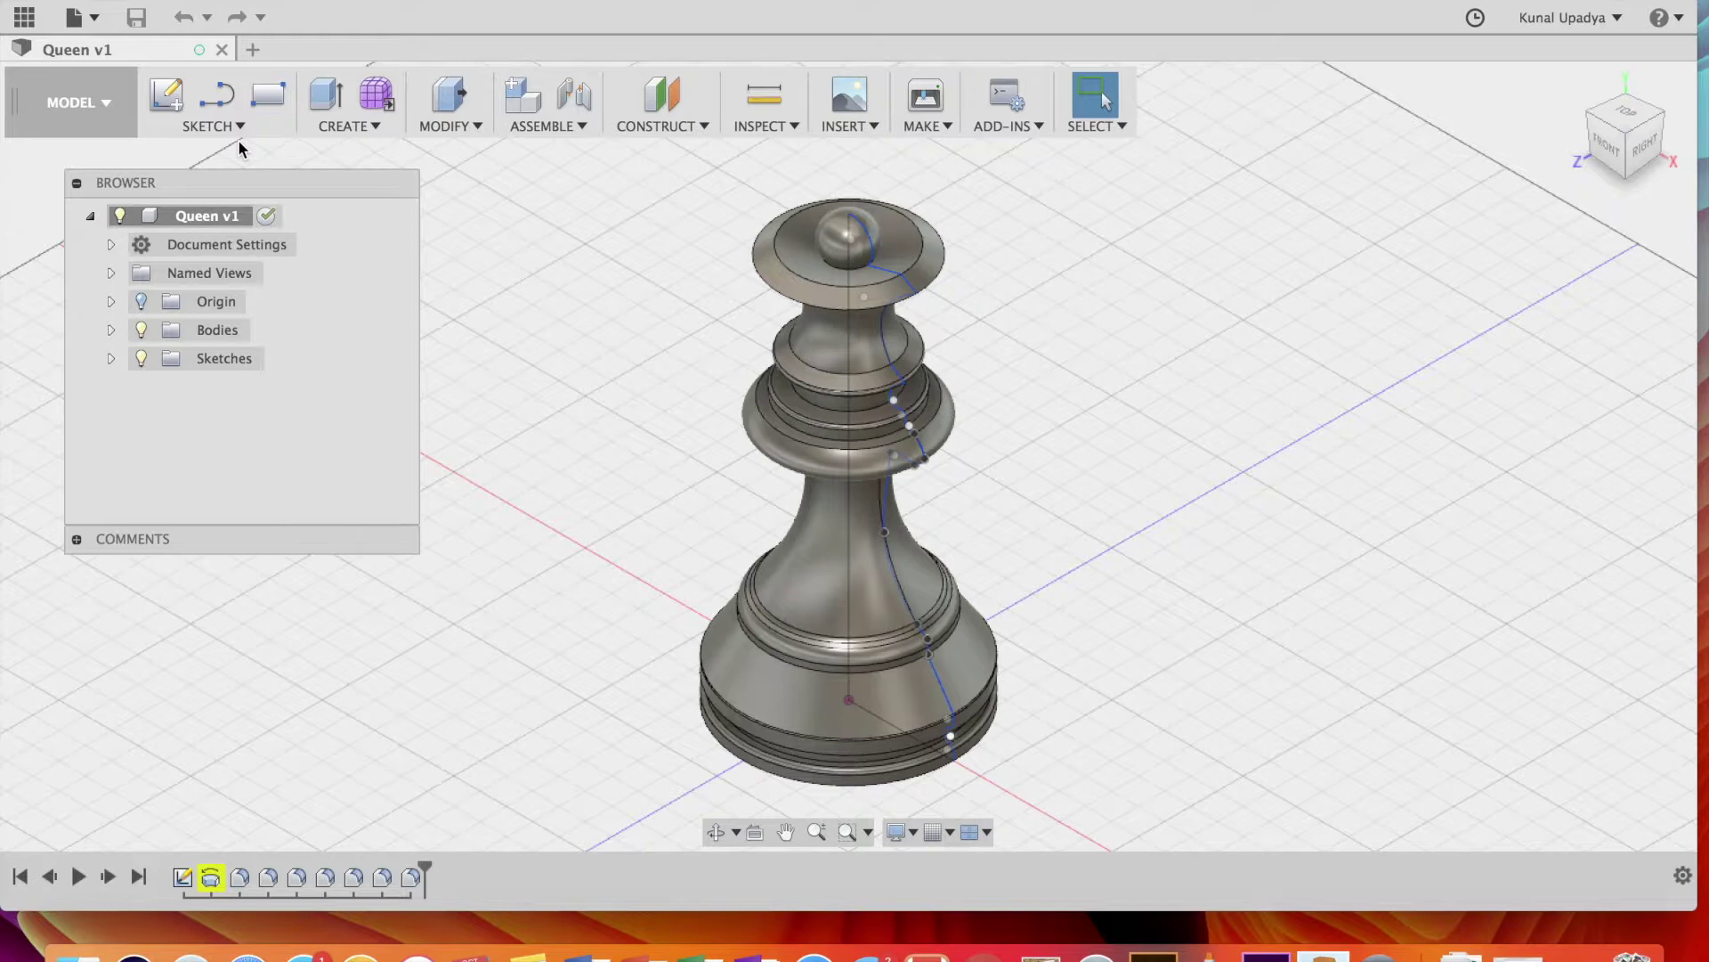
Review the Sketch tools, then snap the queen to the ViewCube's Front view.
{"action": "left_click", "coordinate": [240, 133]}
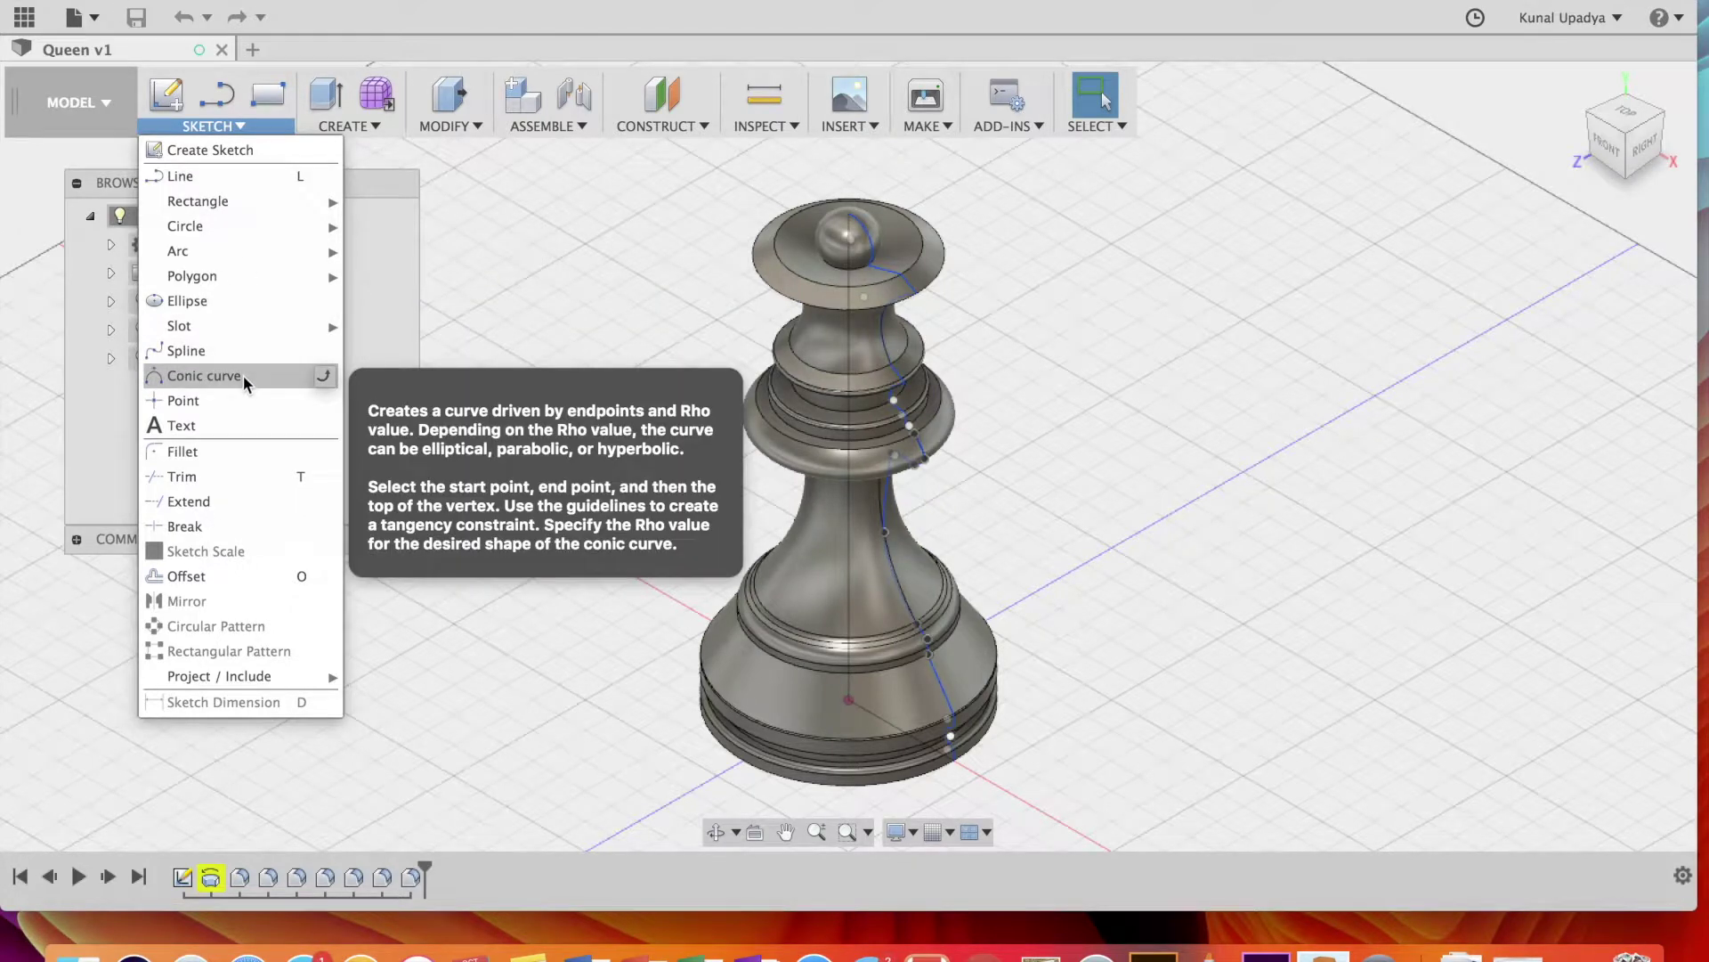
{"action": "left_click", "coordinate": [1624, 160]}
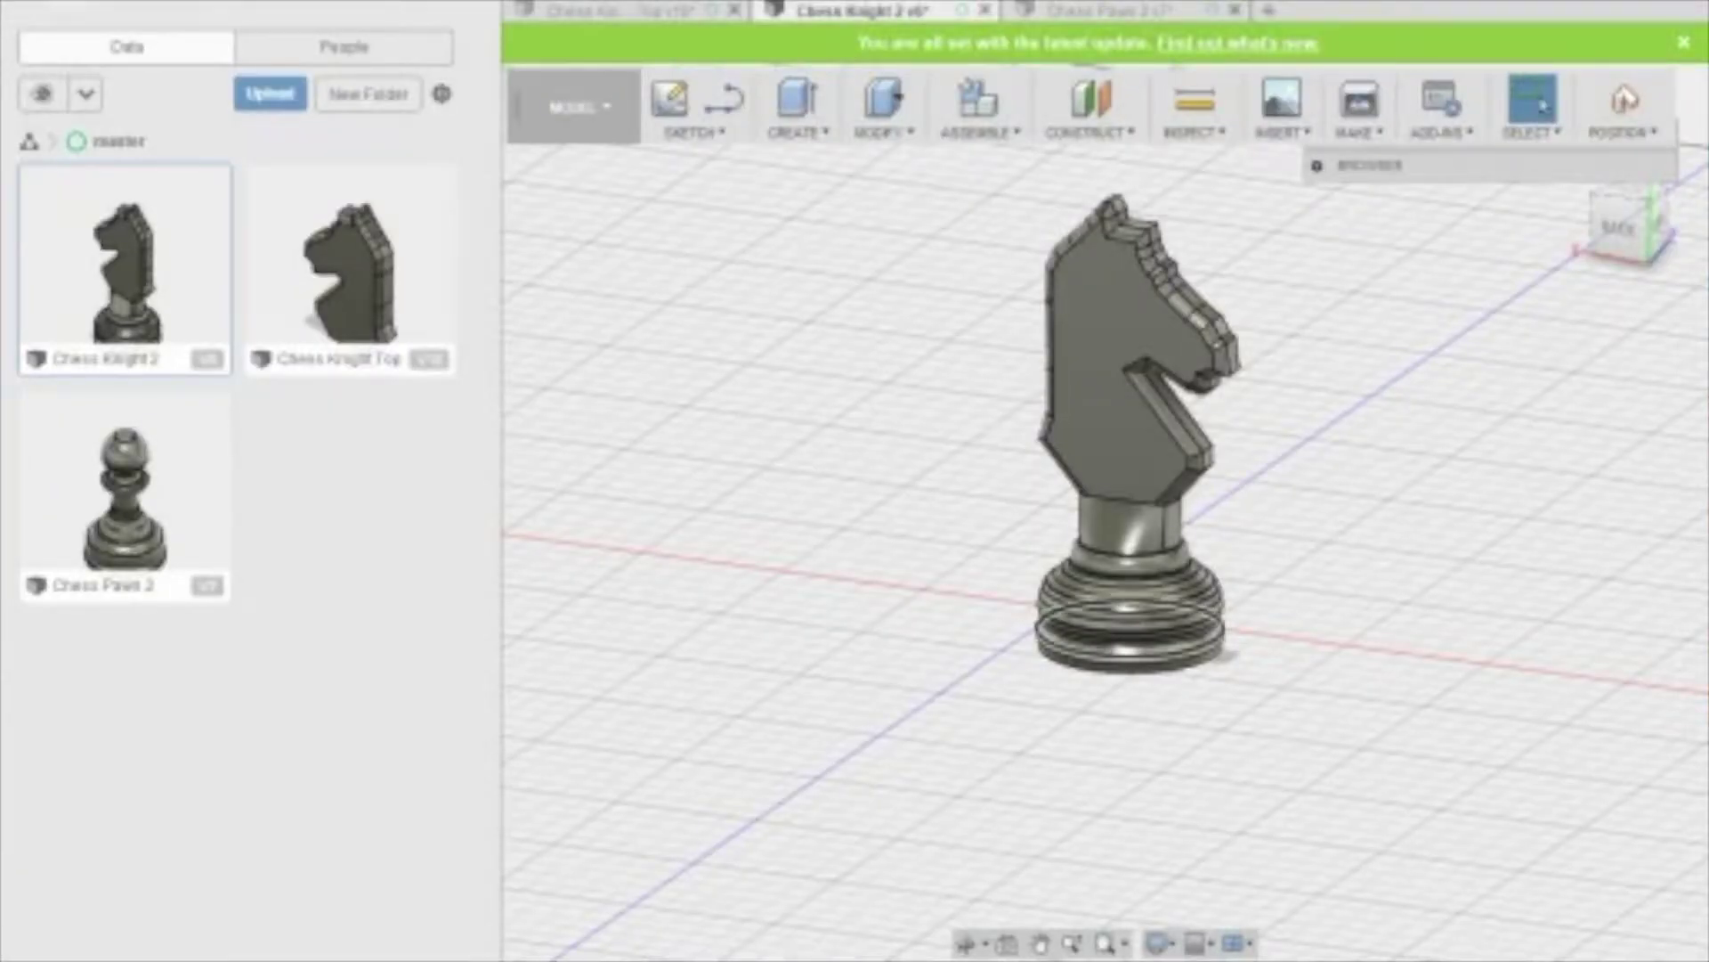
{"action": "left_click", "coordinate": [773, 900]}
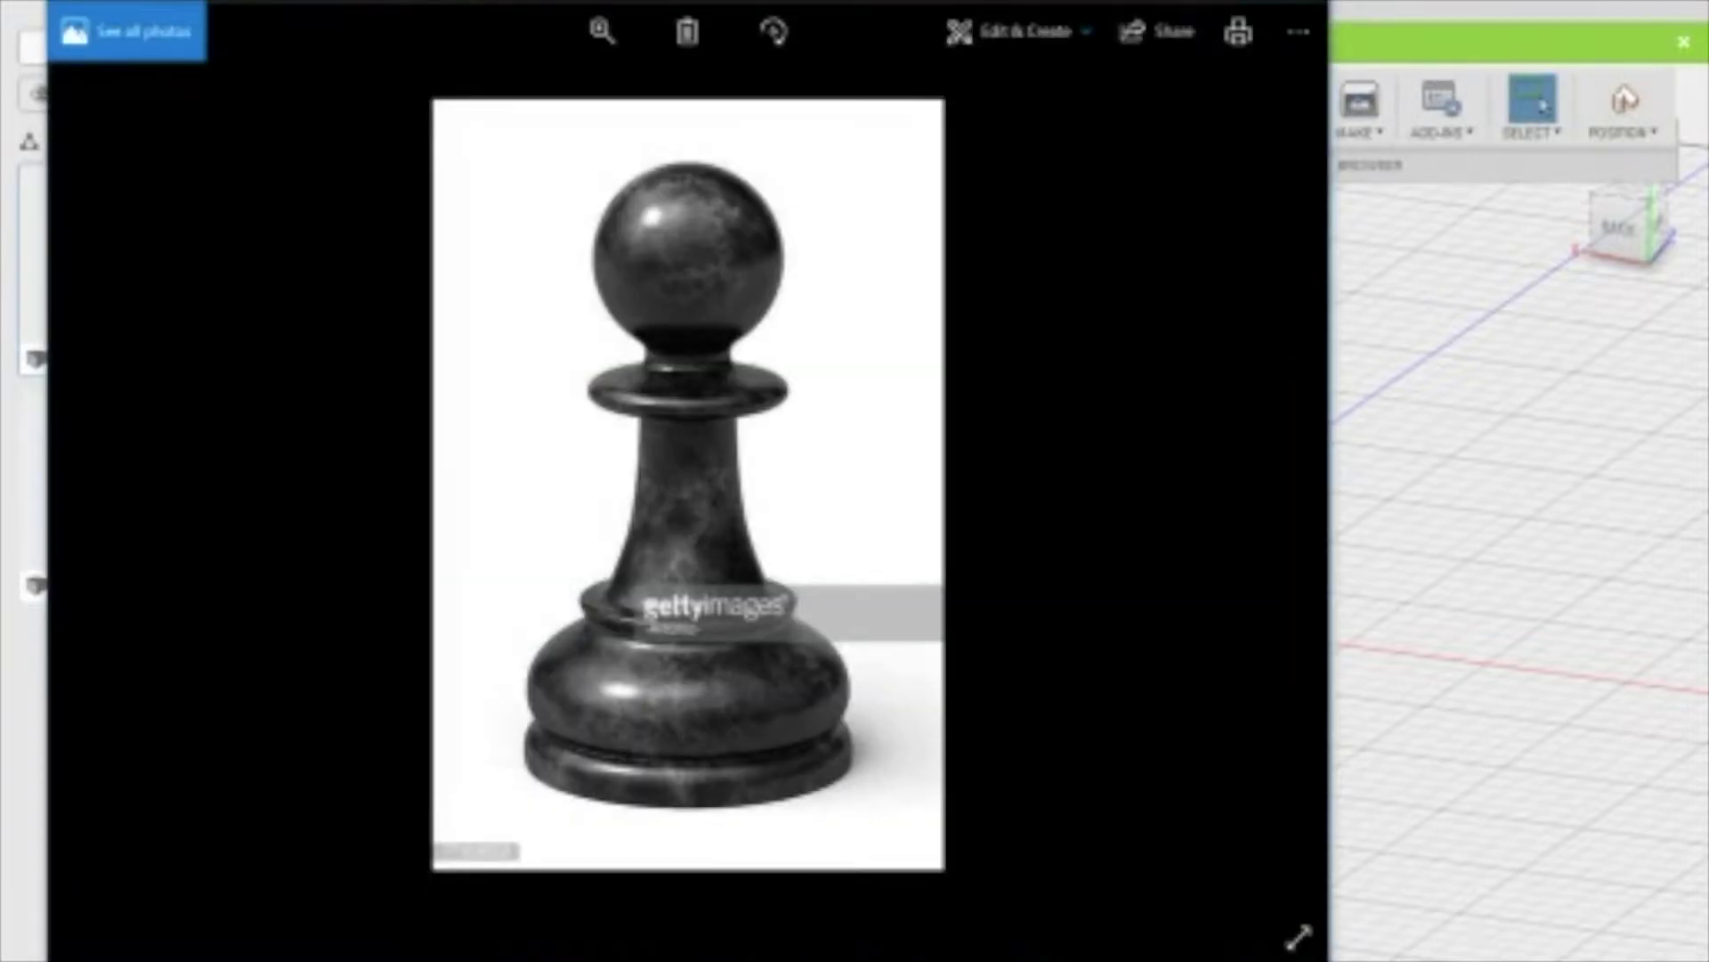
{"action": "key", "text": "alt+Tab"}
{"action": "left_click", "coordinate": [795, 132]}
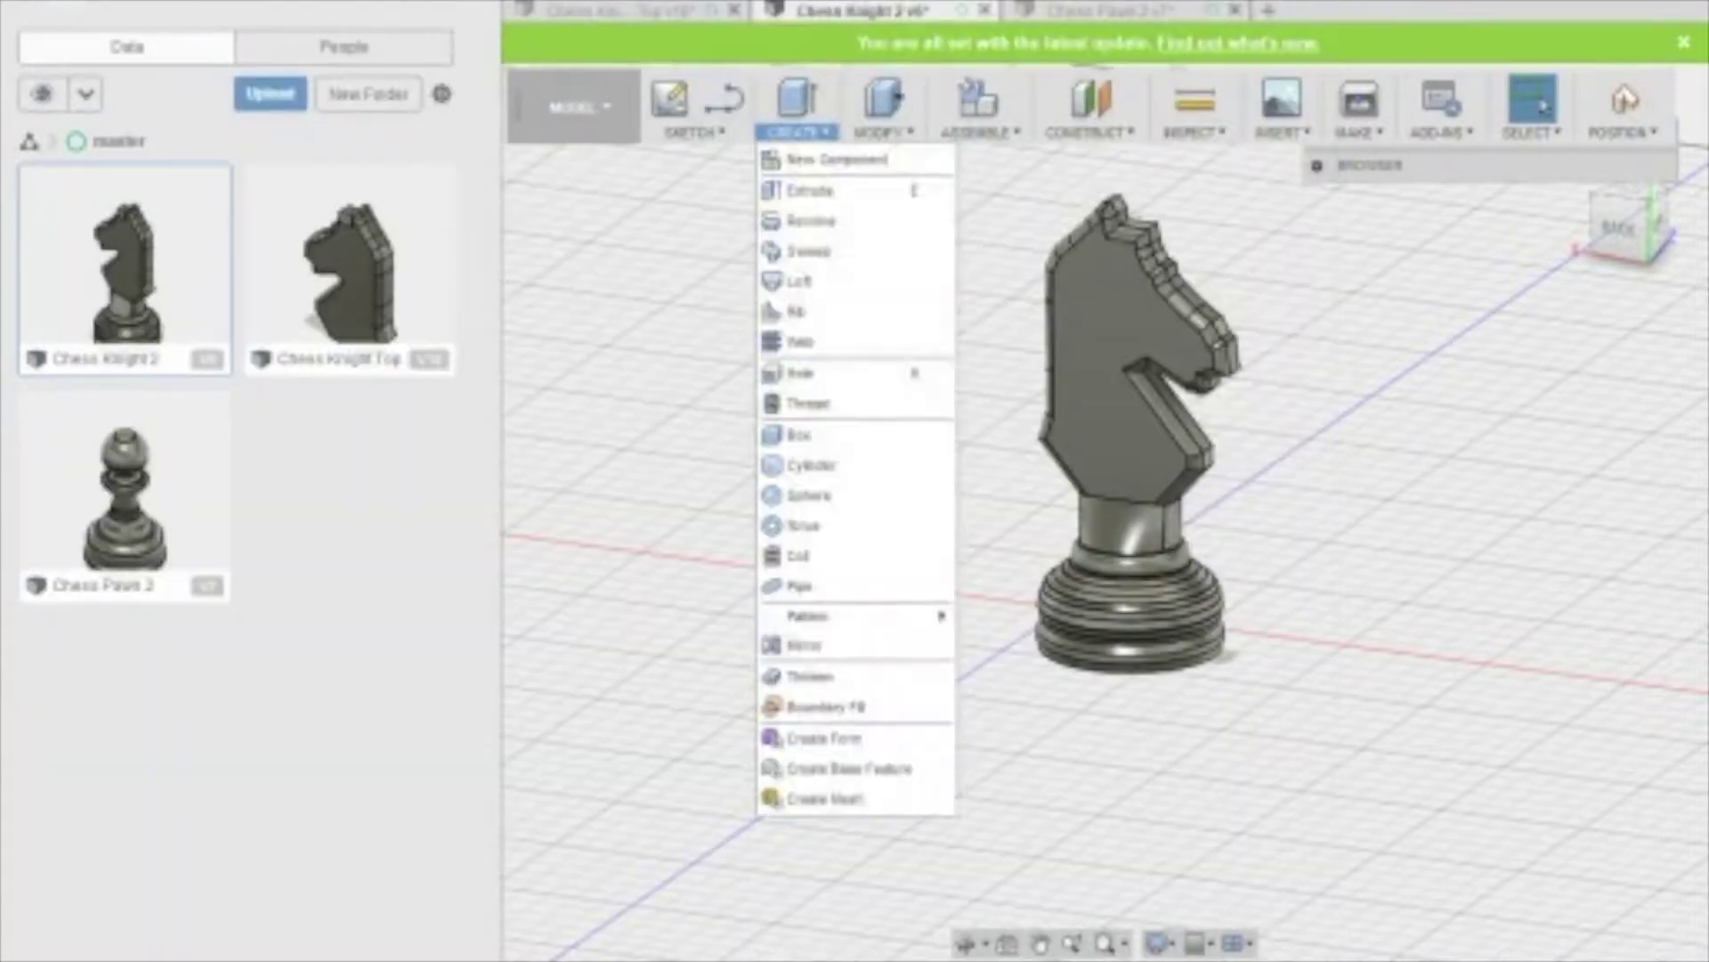
{"action": "key", "text": "Escape"}
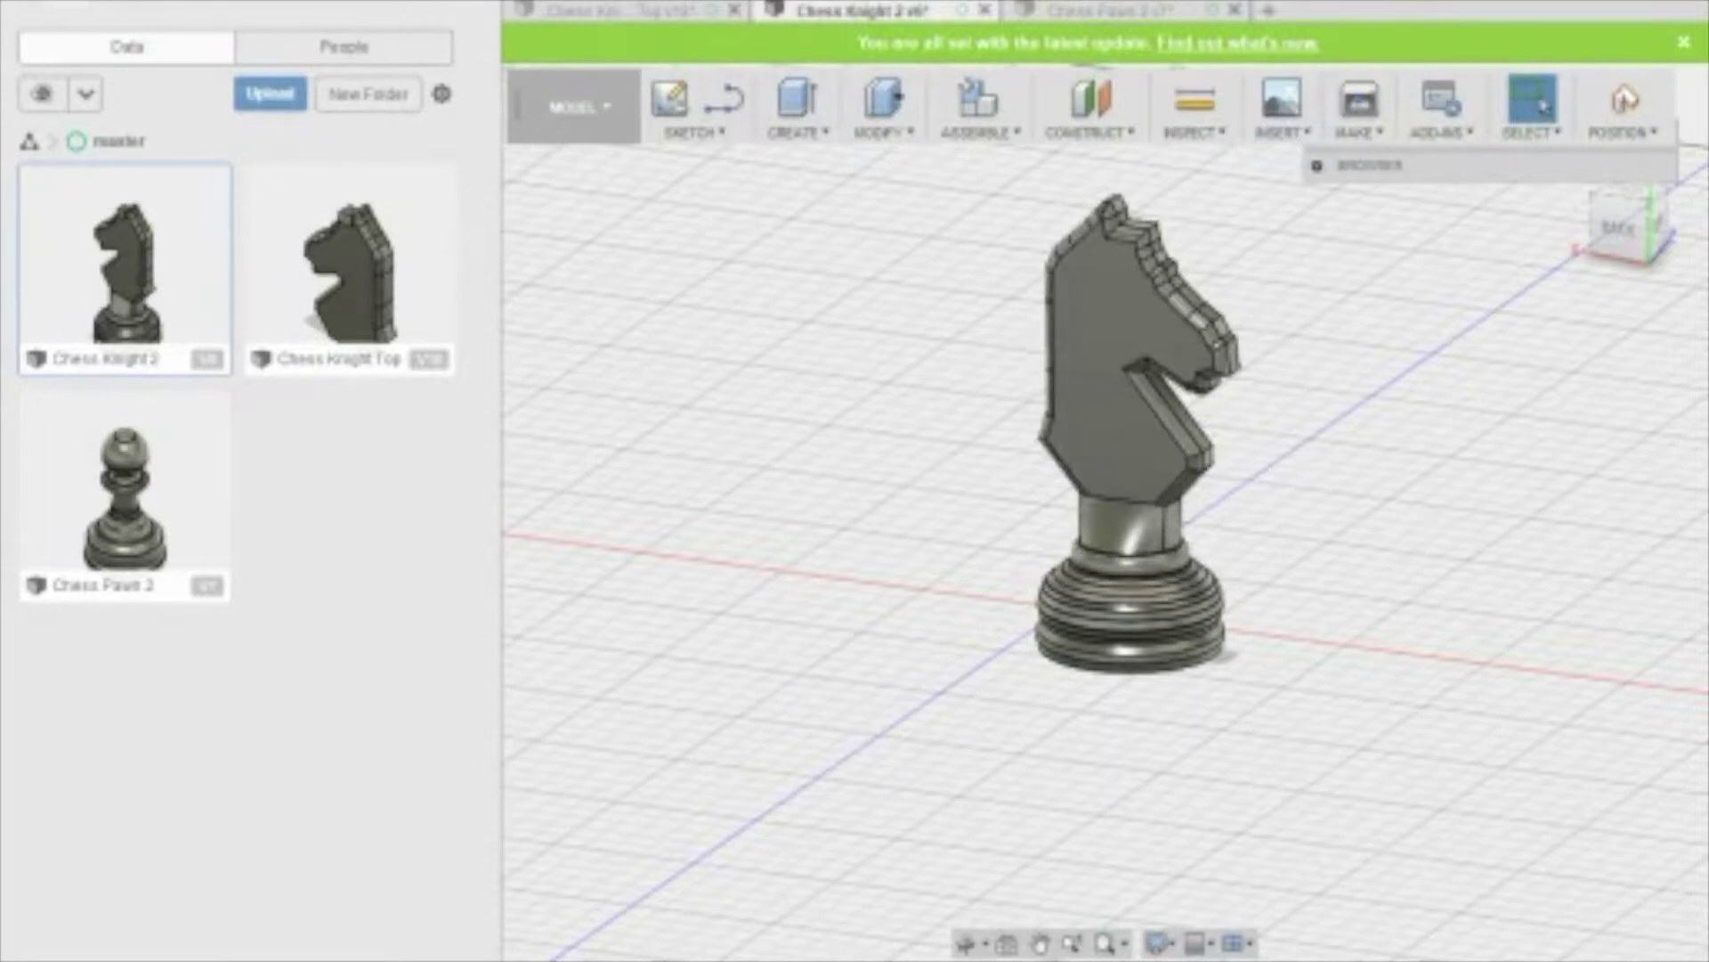
{"action": "left_click", "coordinate": [795, 132]}
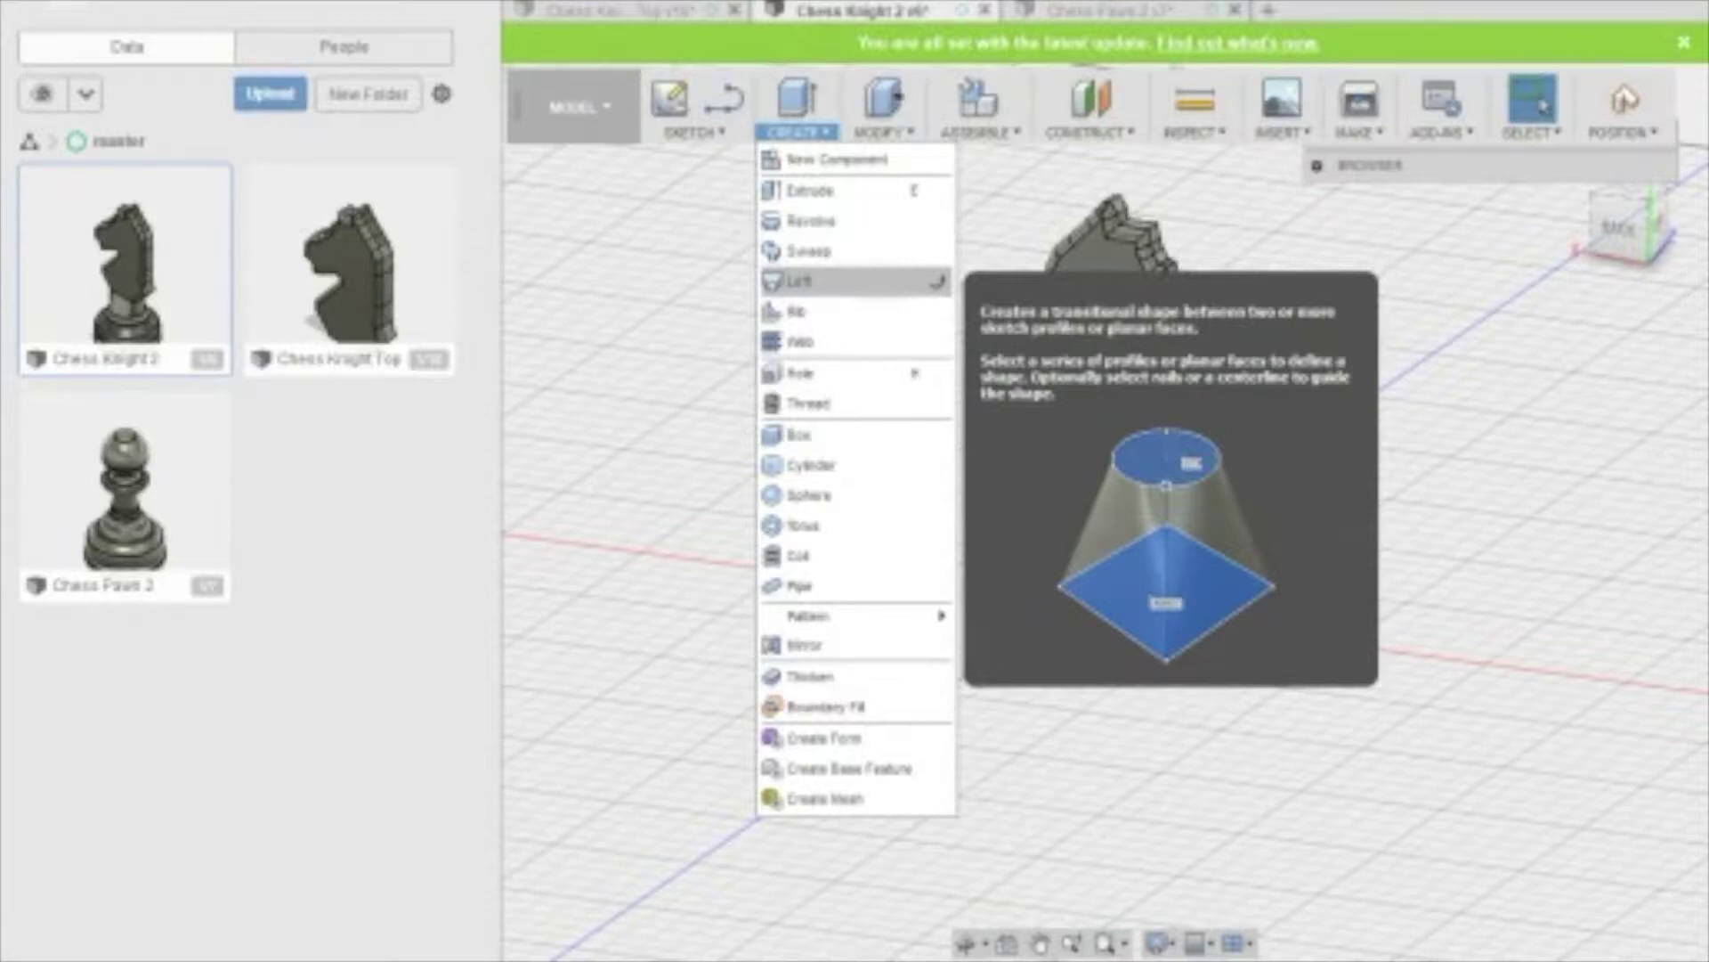
{"action": "key", "text": "Escape"}
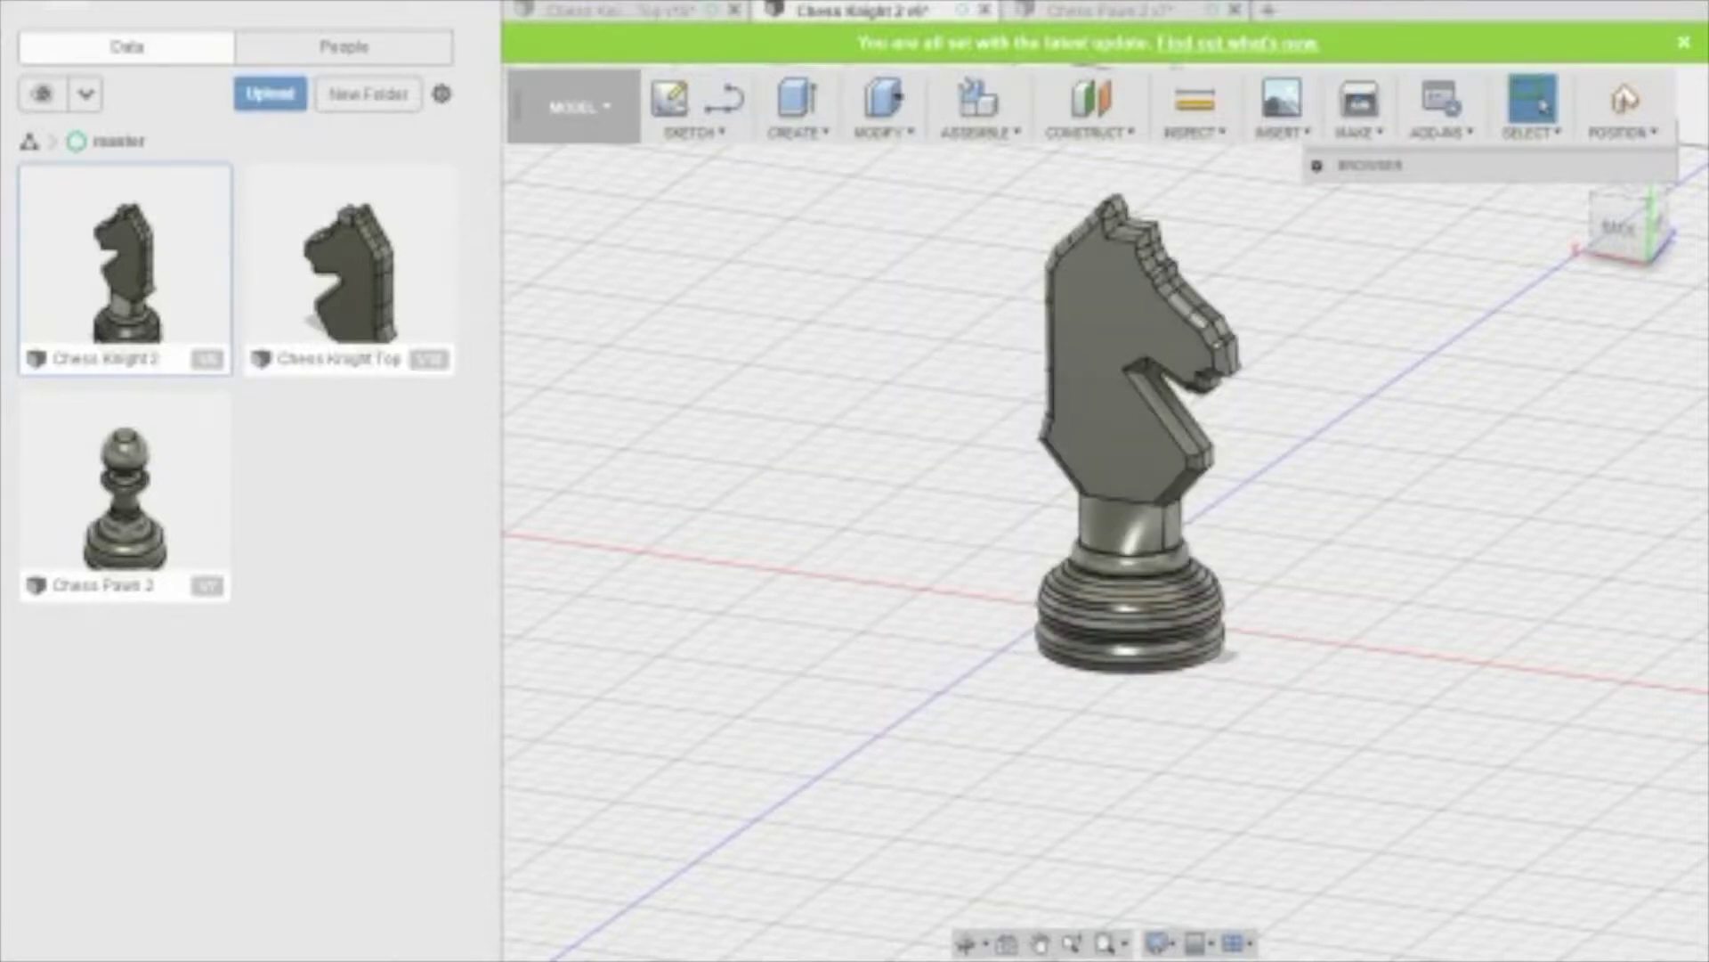
{"action": "left_click", "coordinate": [999, 900]}
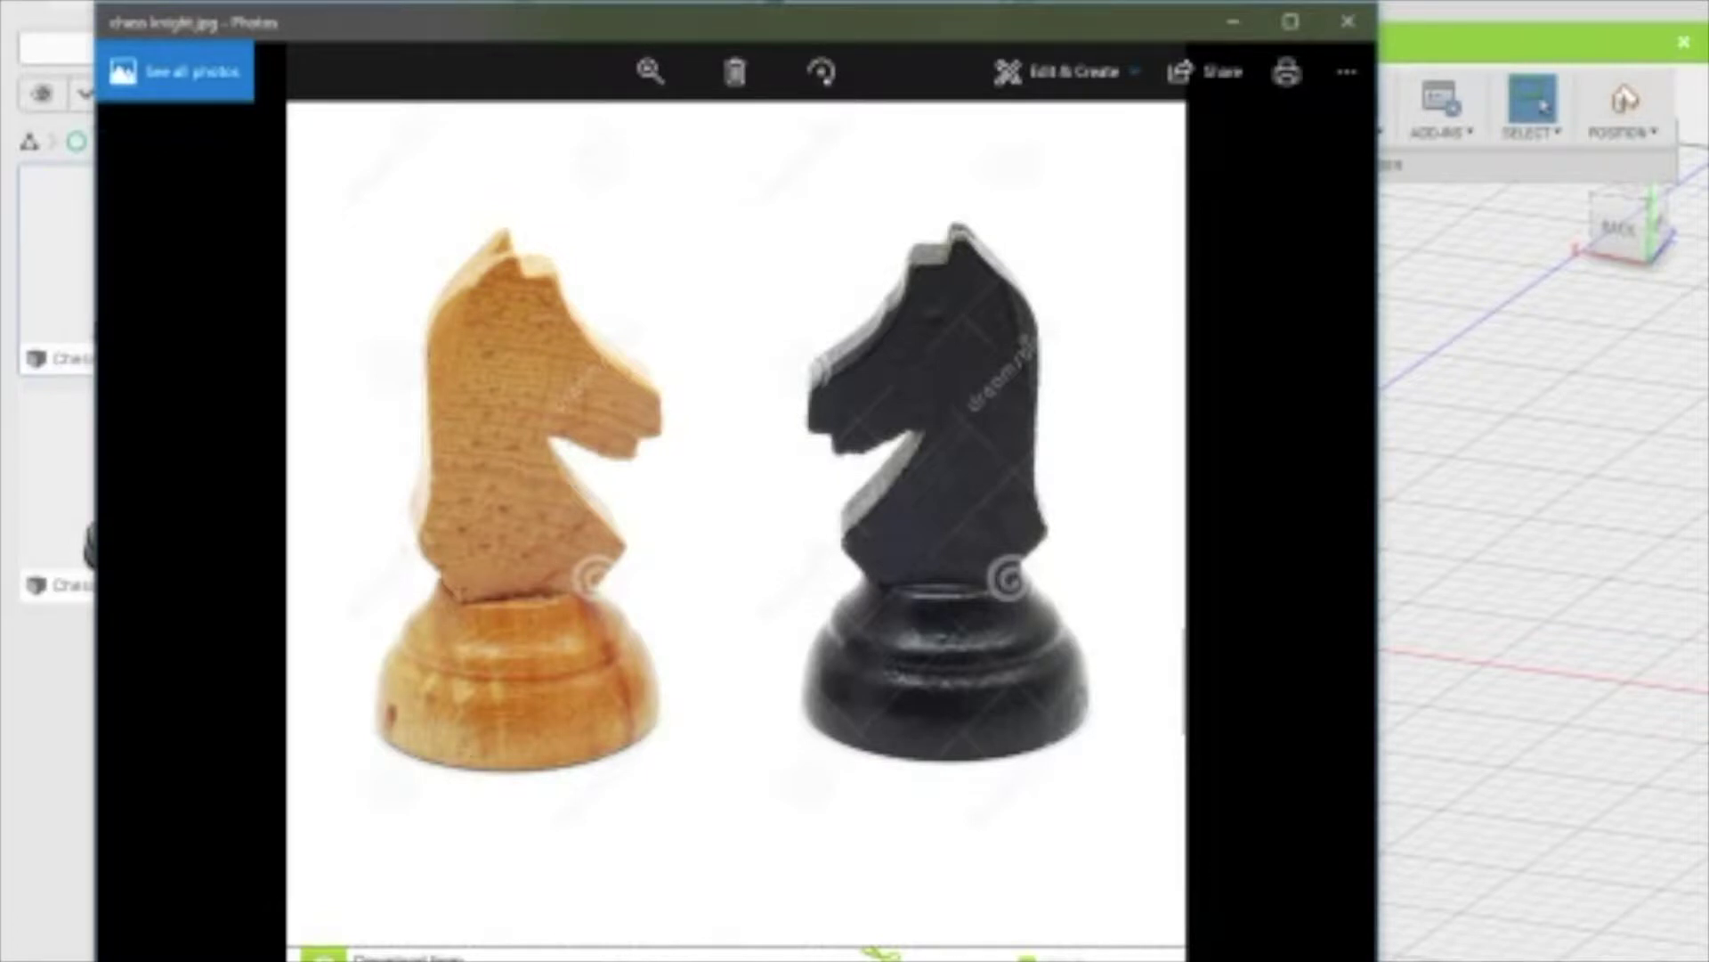
{"action": "left_click", "coordinate": [1233, 20]}
{"action": "left_click", "coordinate": [797, 131]}
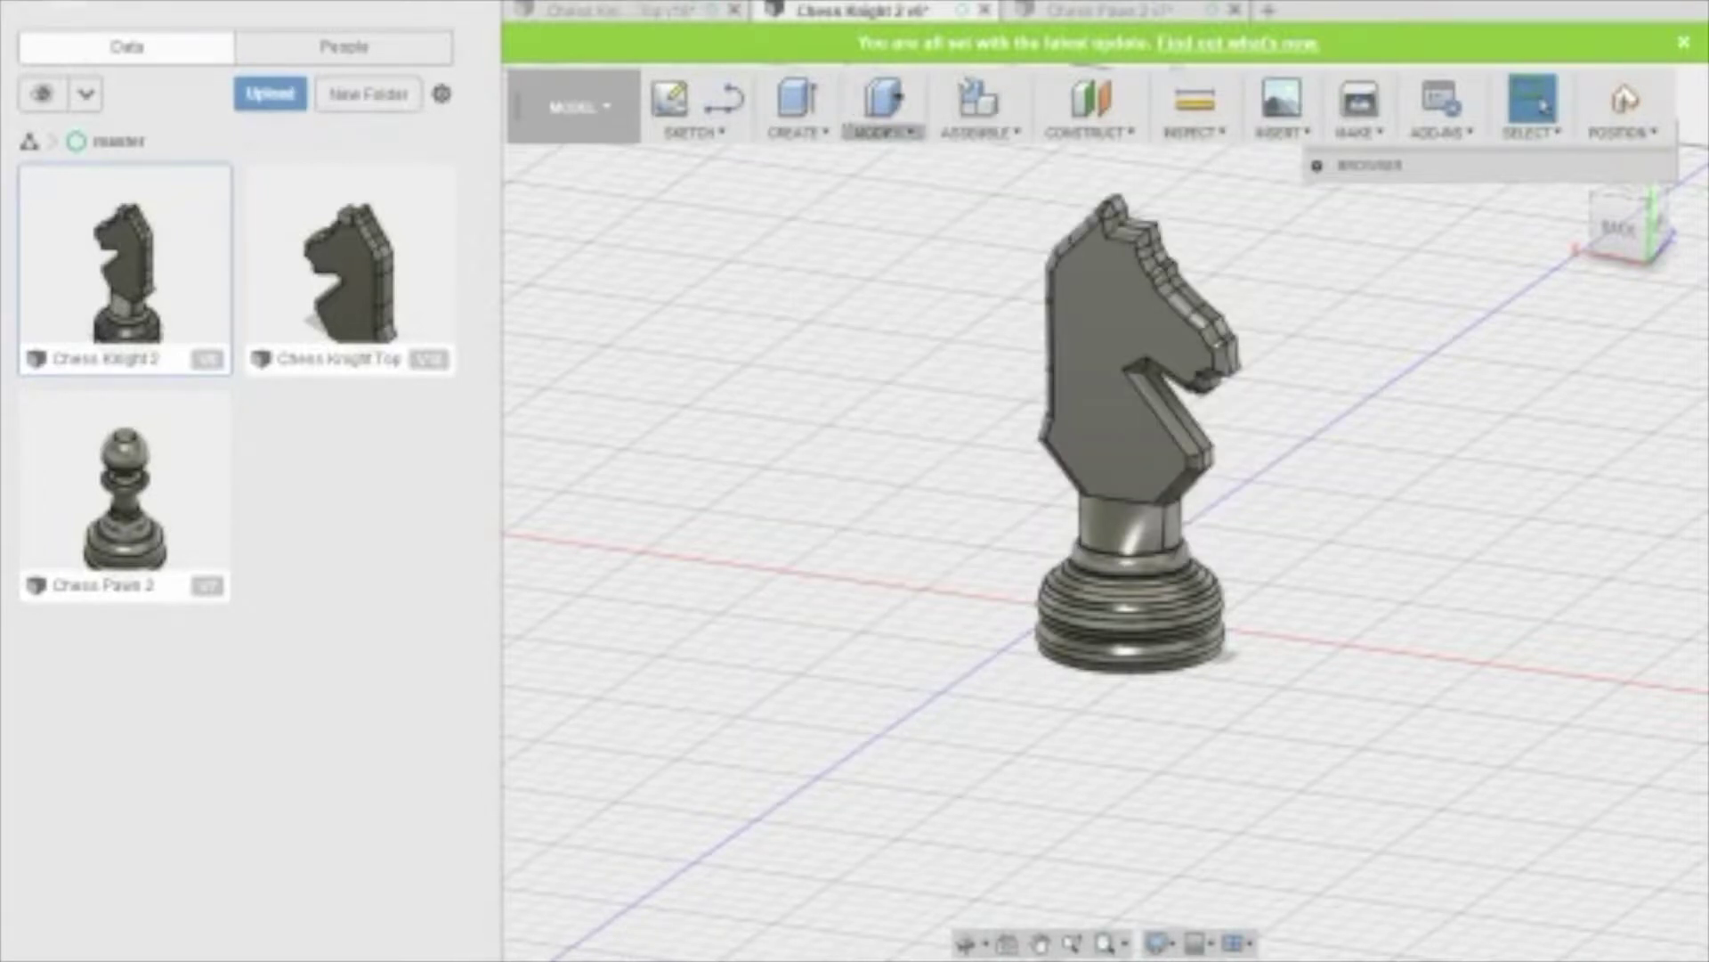
{"action": "left_click", "coordinate": [881, 132]}
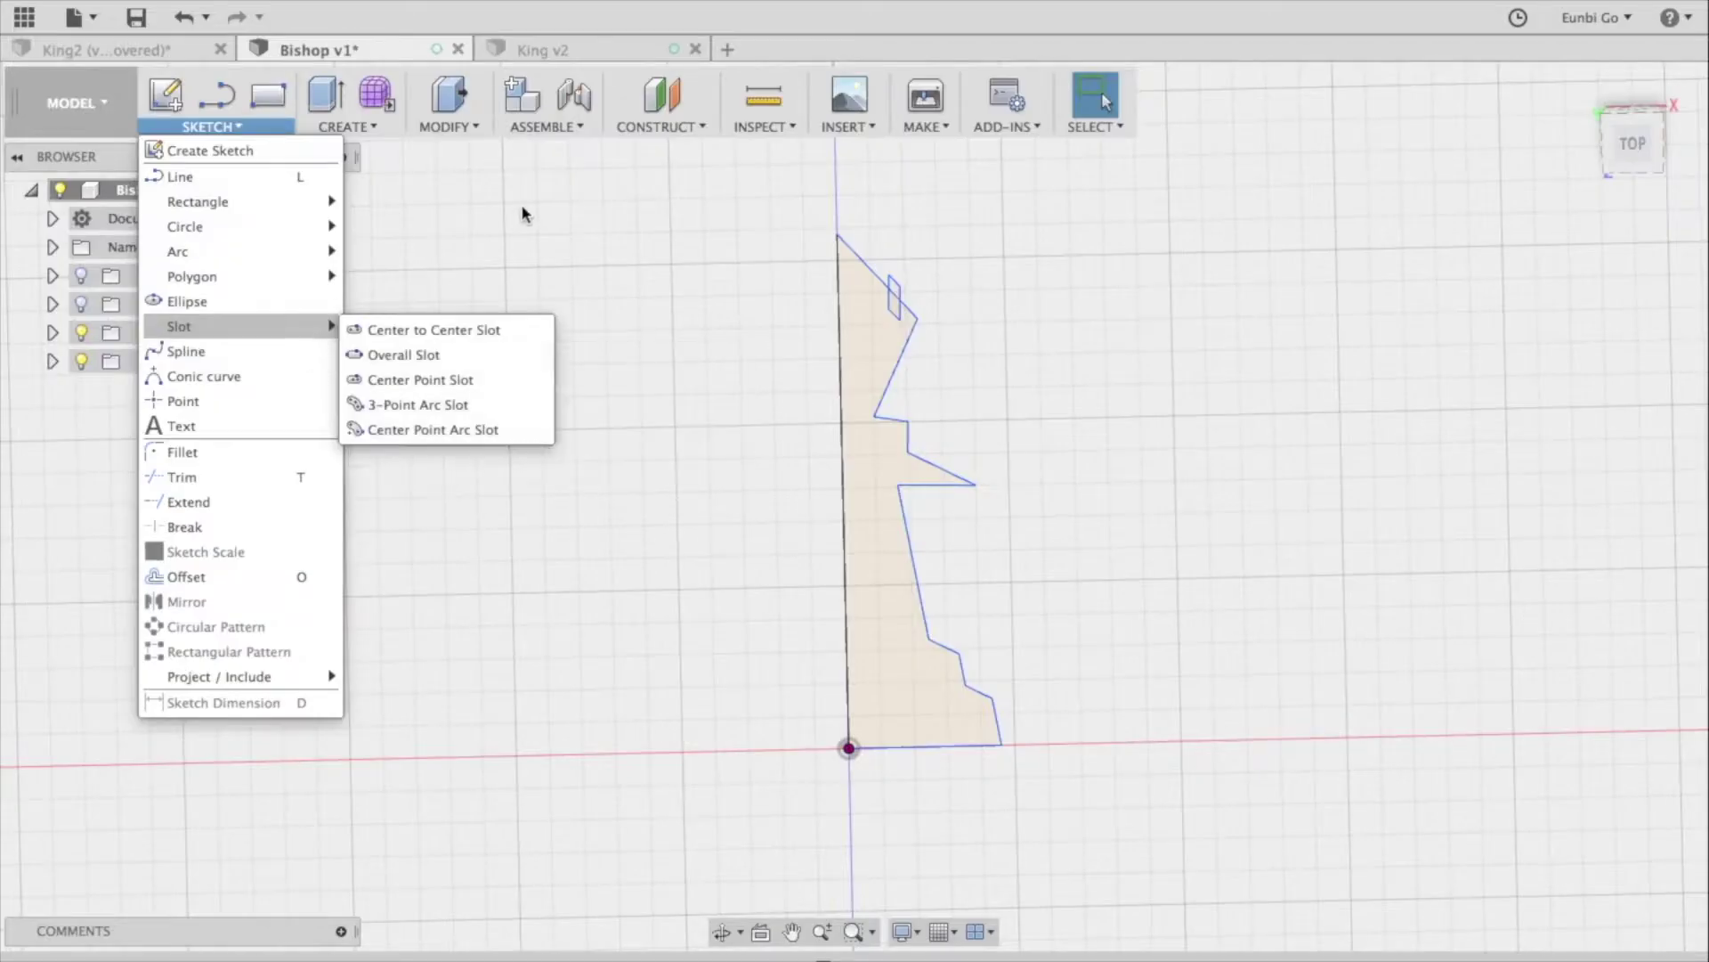
Turn off the bishop's Sketches and turn on Bodies to show the solid bishop.
{"action": "left_click", "coordinate": [523, 209]}
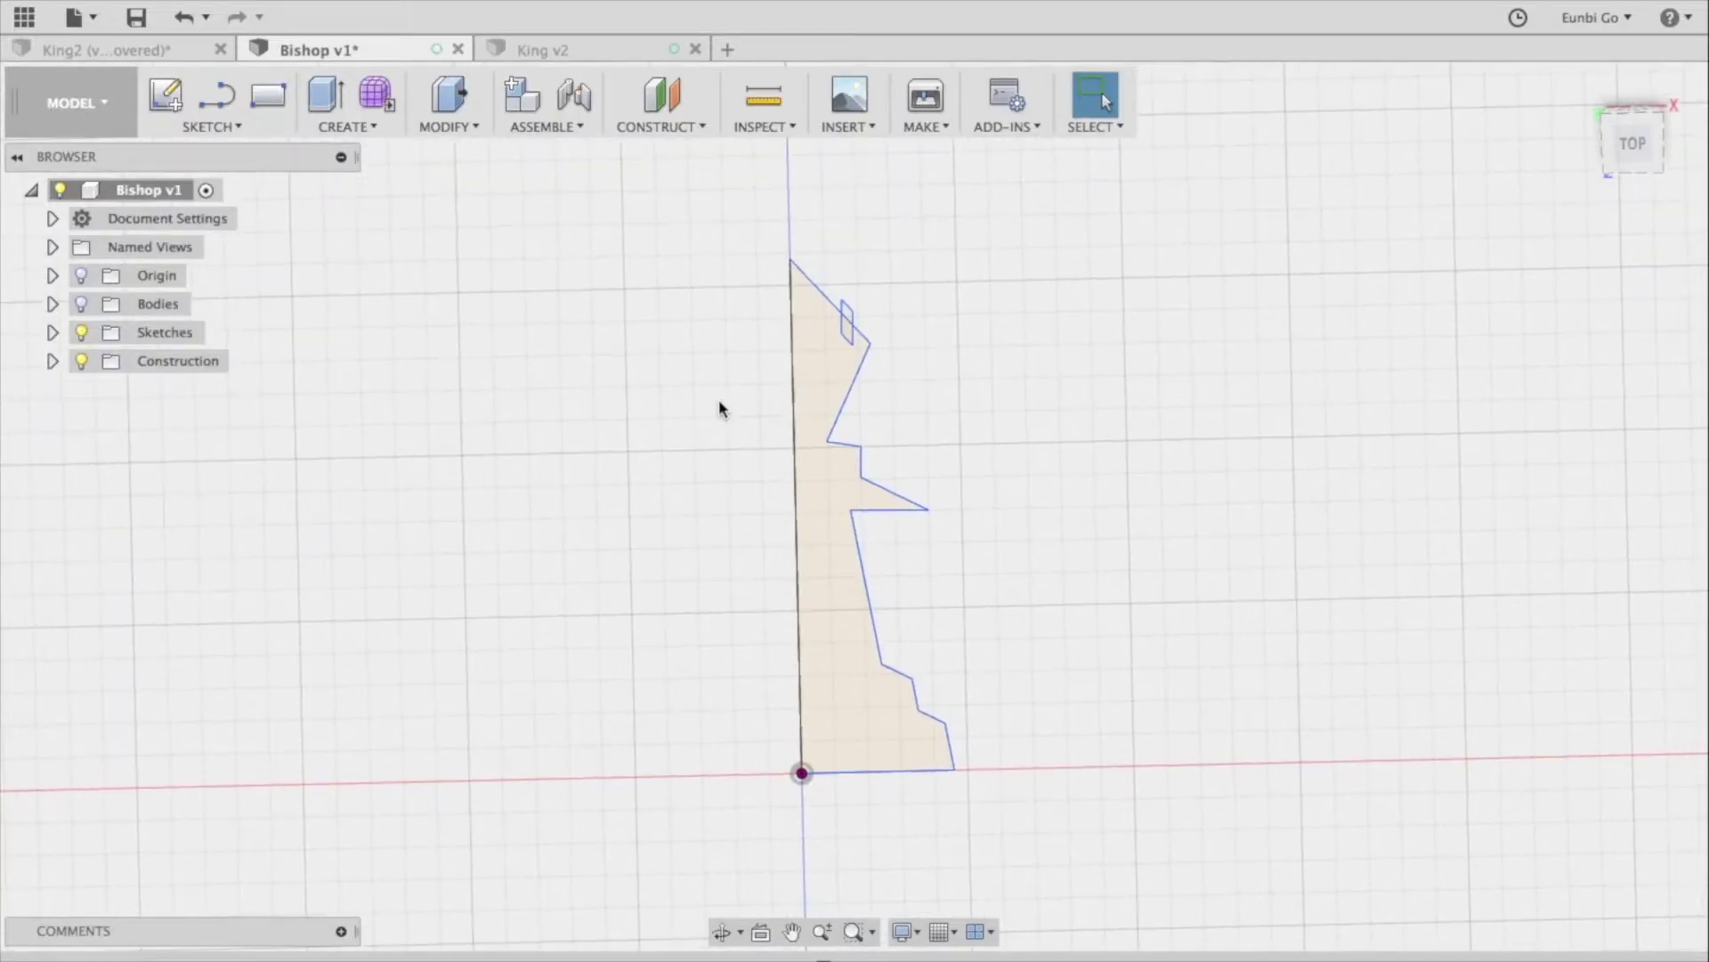
{"action": "left_click", "coordinate": [83, 333]}
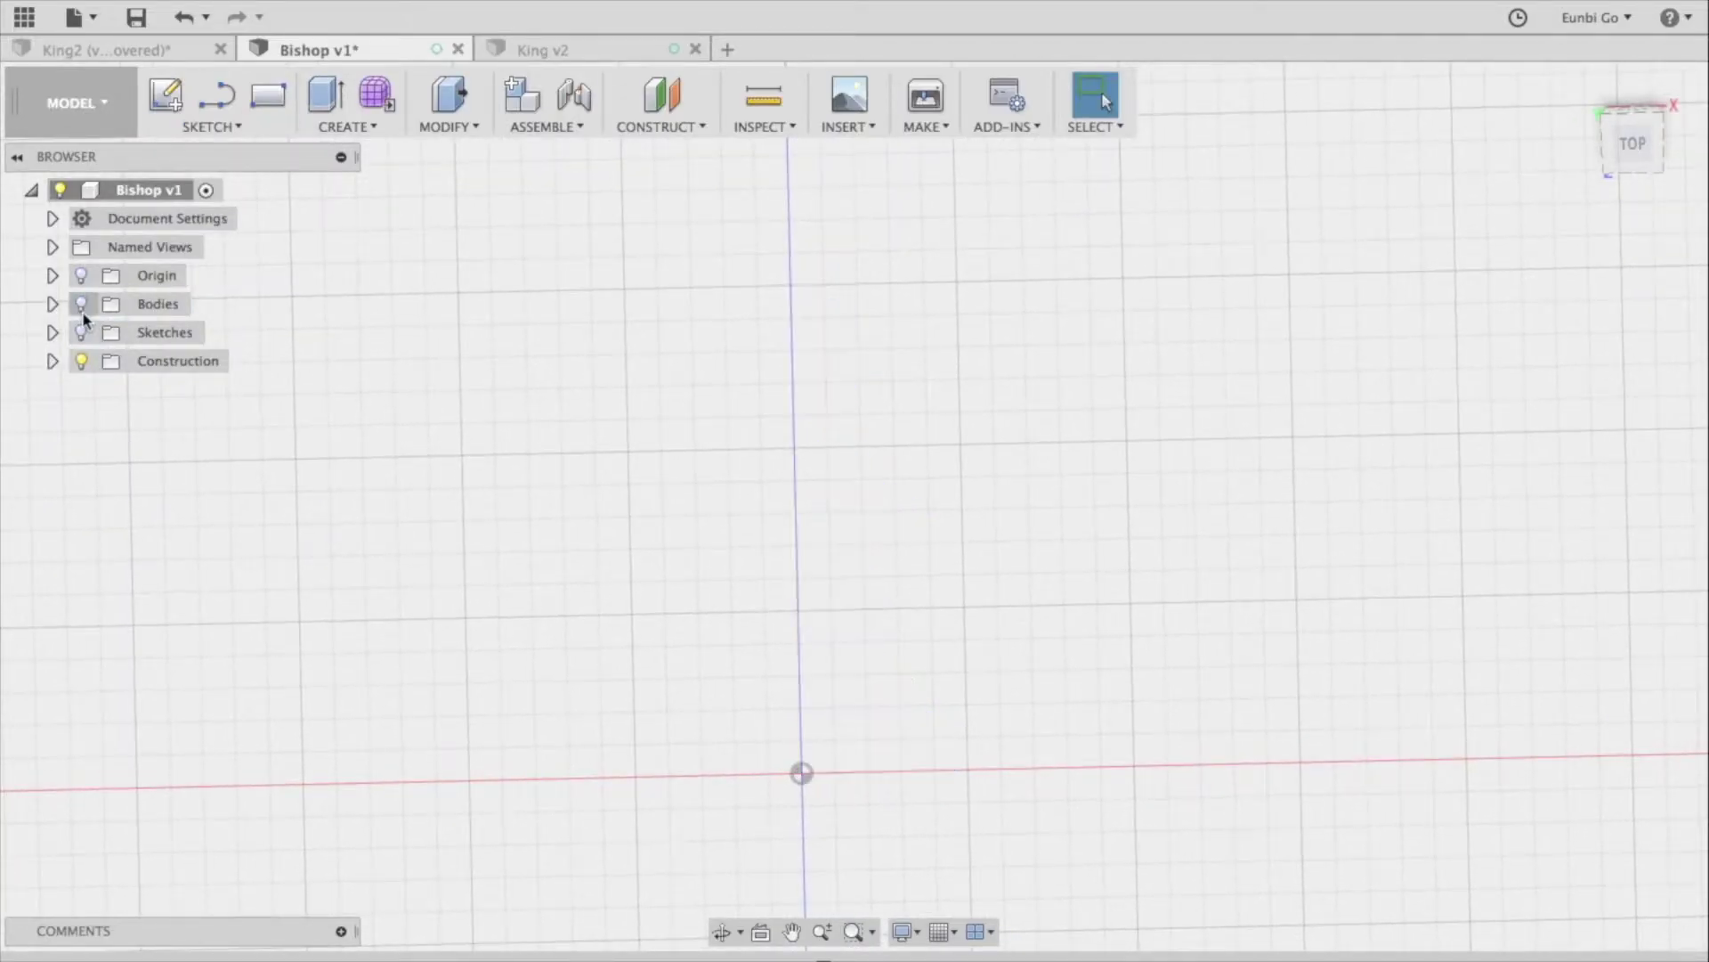
{"action": "left_click", "coordinate": [81, 304]}
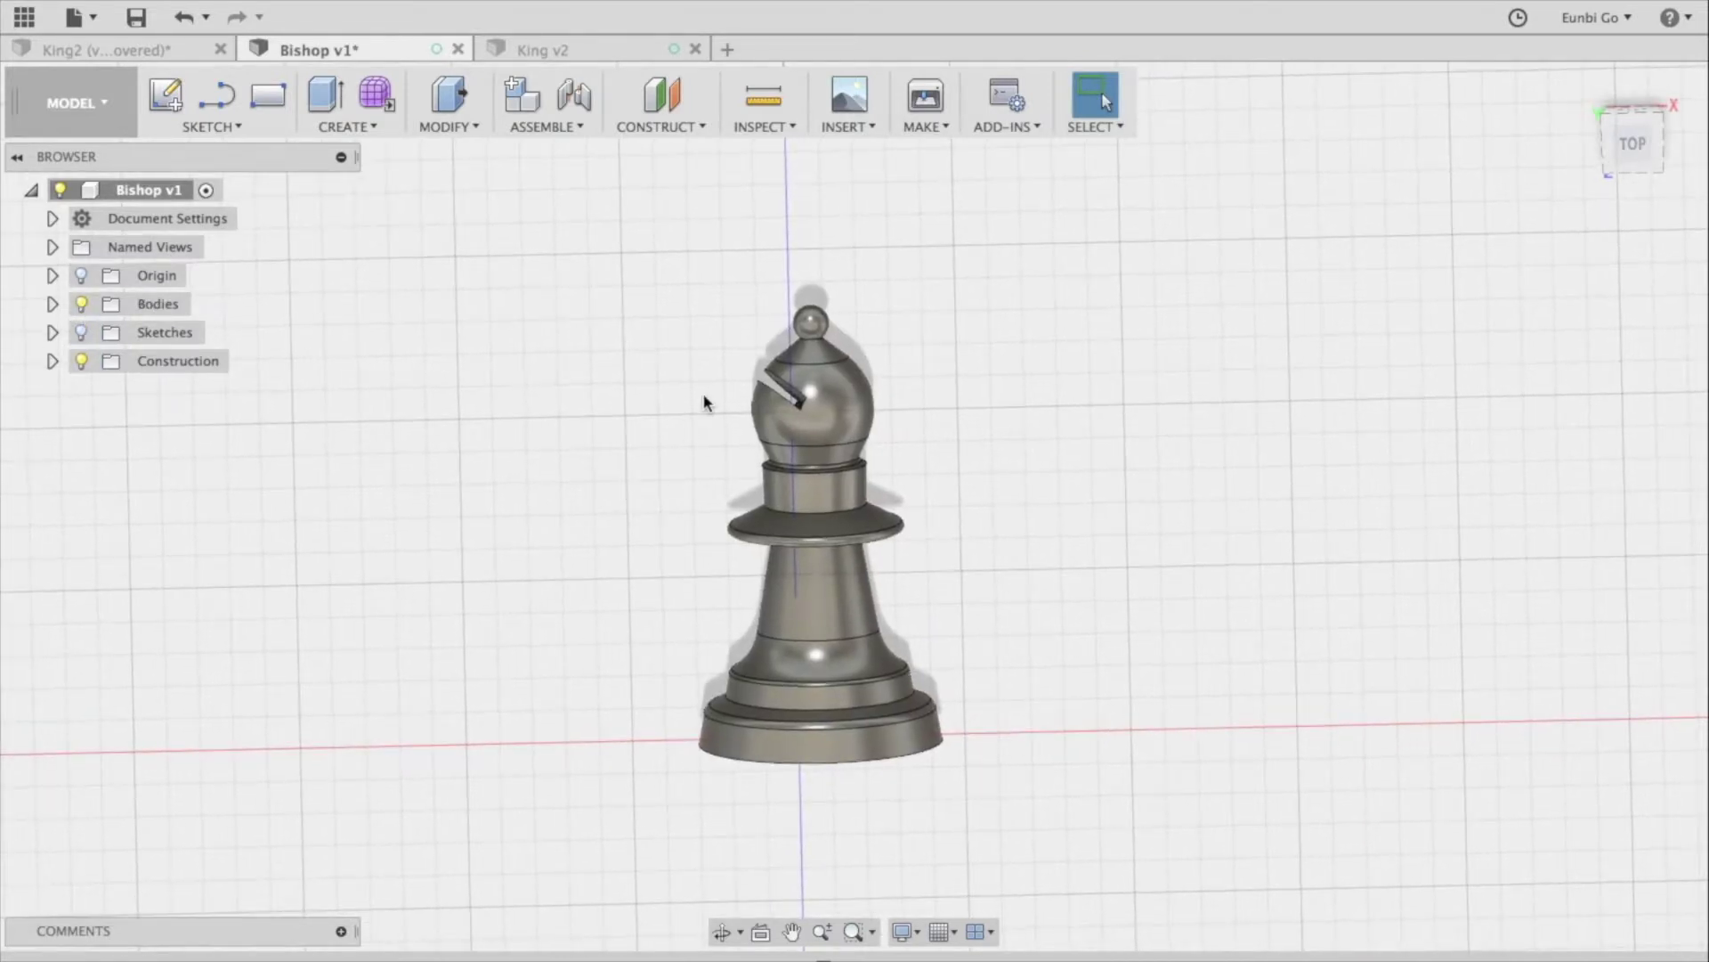
{"action": "scroll", "coordinate": [706, 397], "scroll_direction": "up", "scroll_amount": 5}
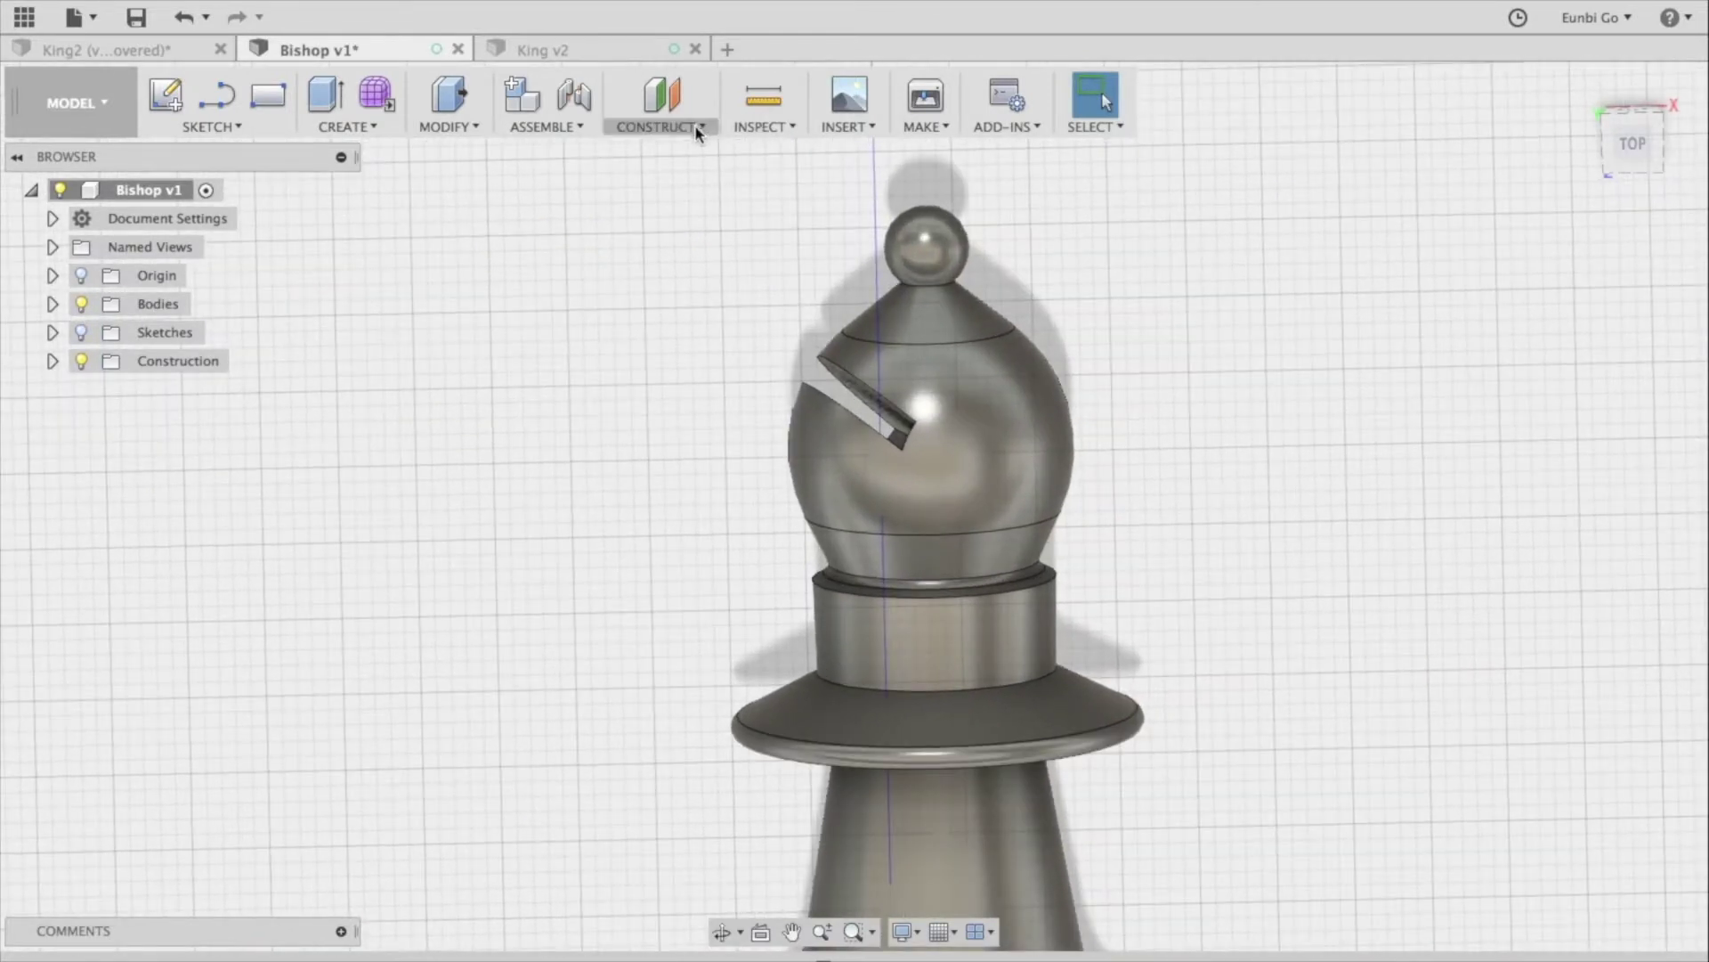
Look through the Construct and Create menus without picking a feature.
{"action": "left_click", "coordinate": [695, 125]}
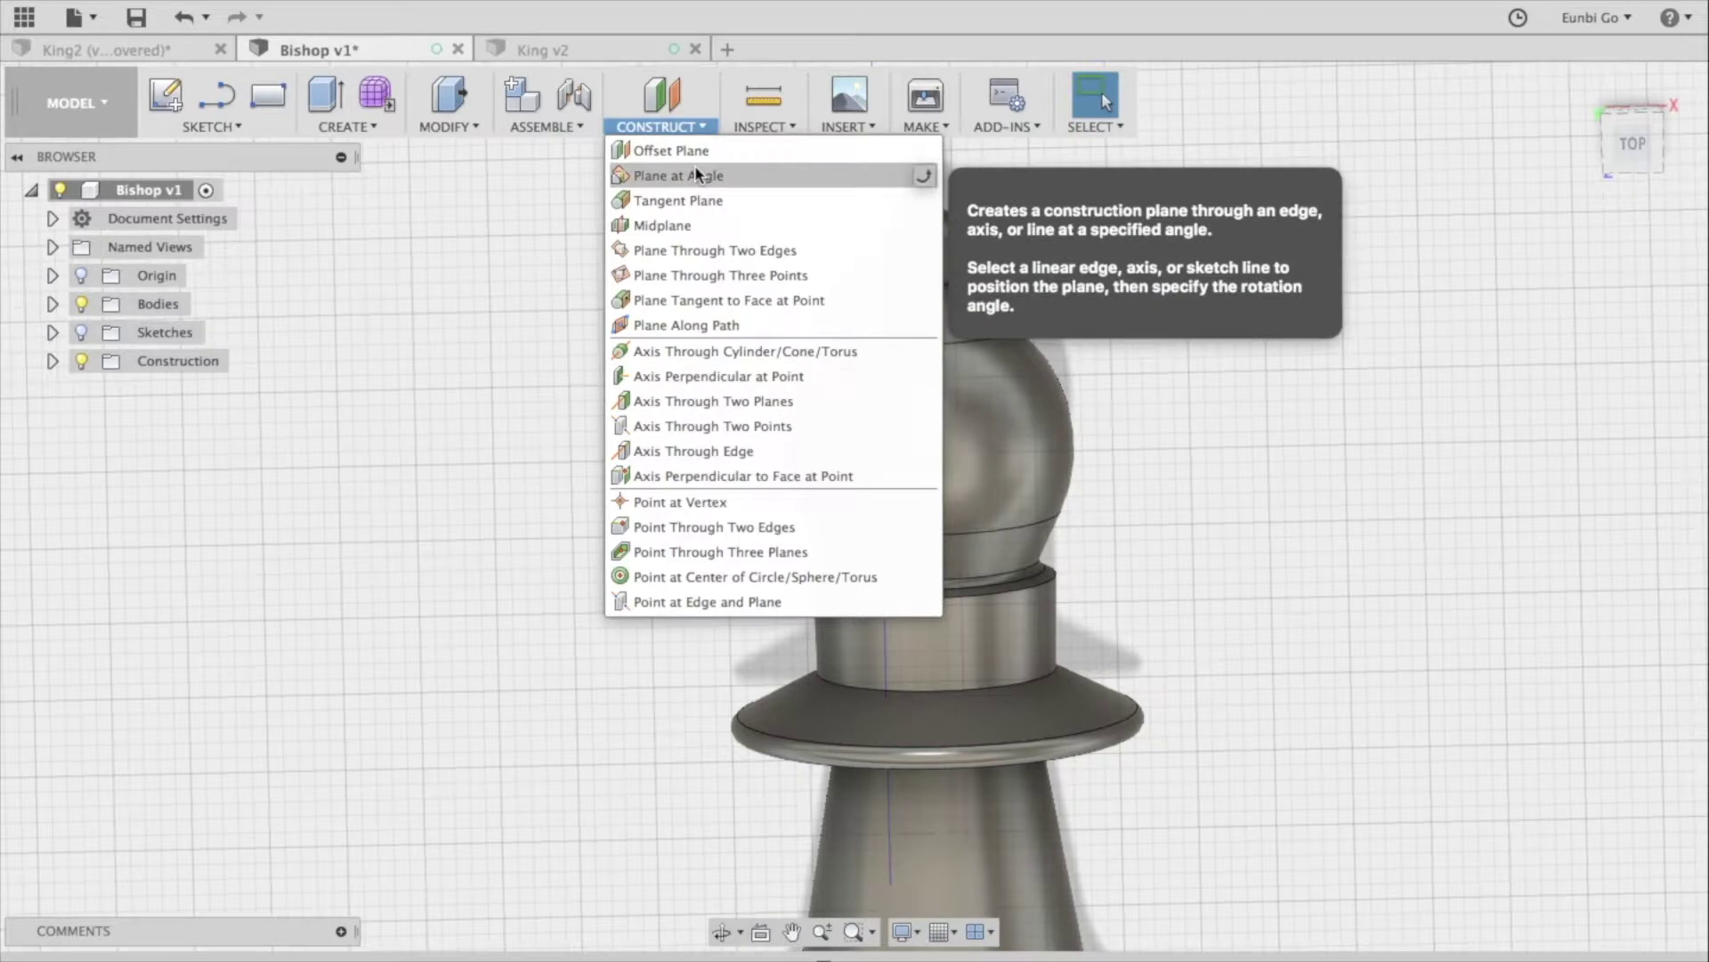
{"action": "left_click", "coordinate": [676, 126]}
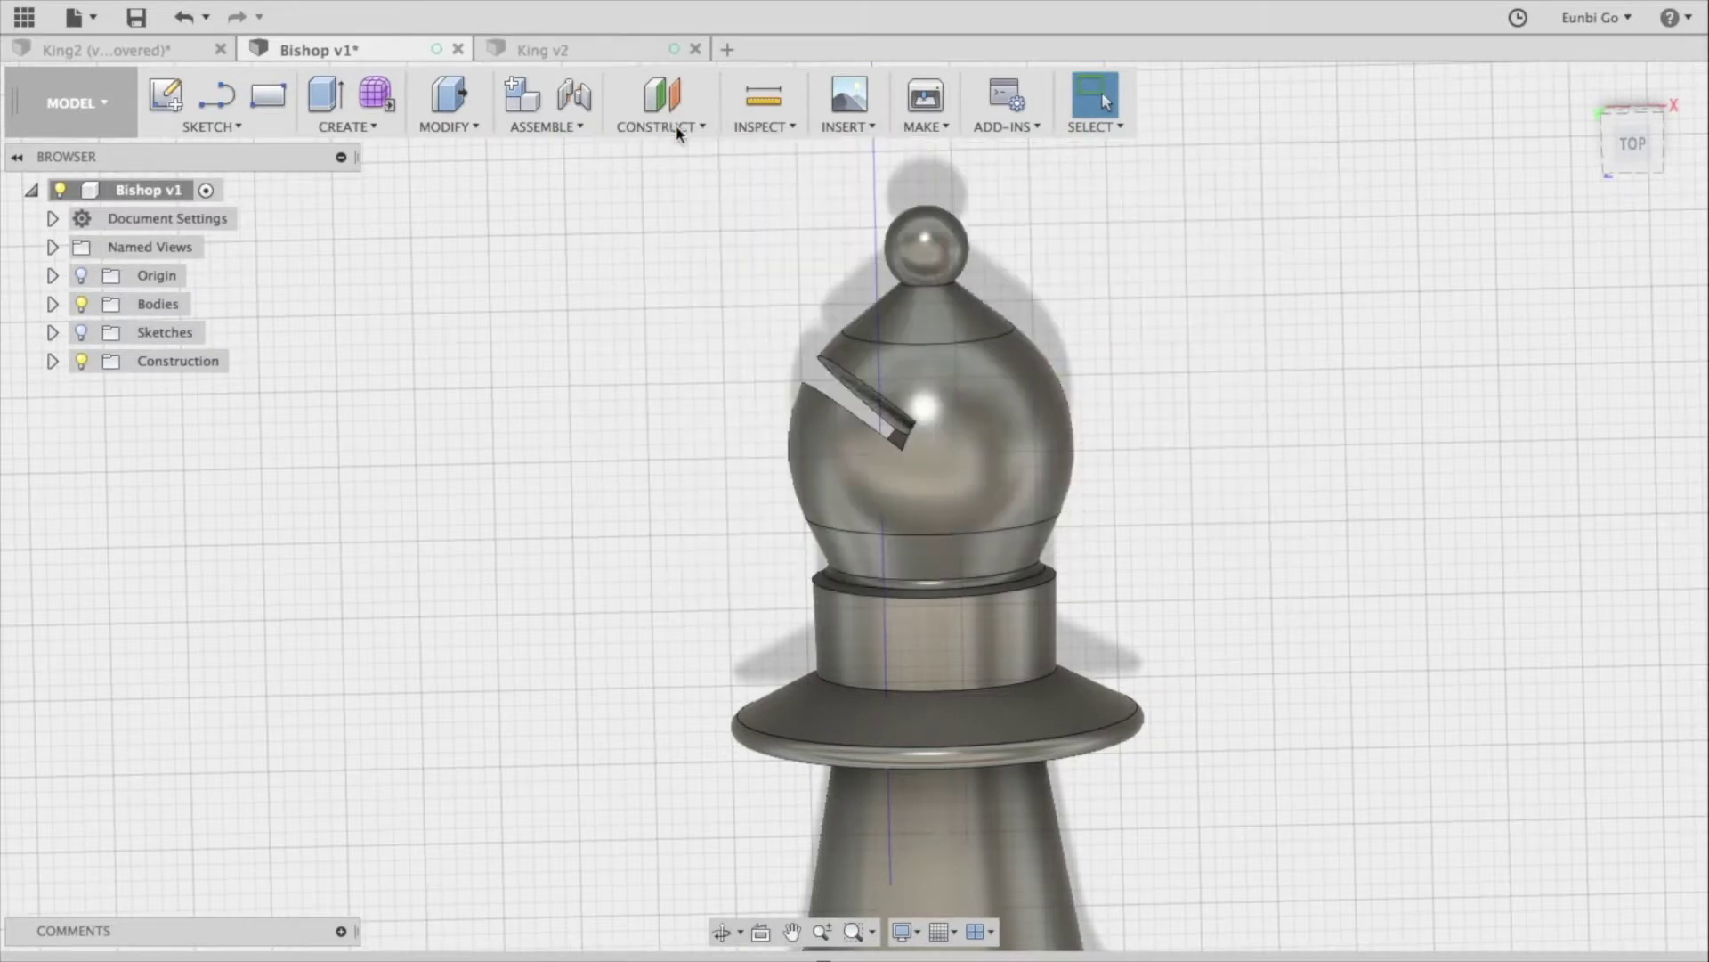
{"action": "left_click", "coordinate": [360, 126]}
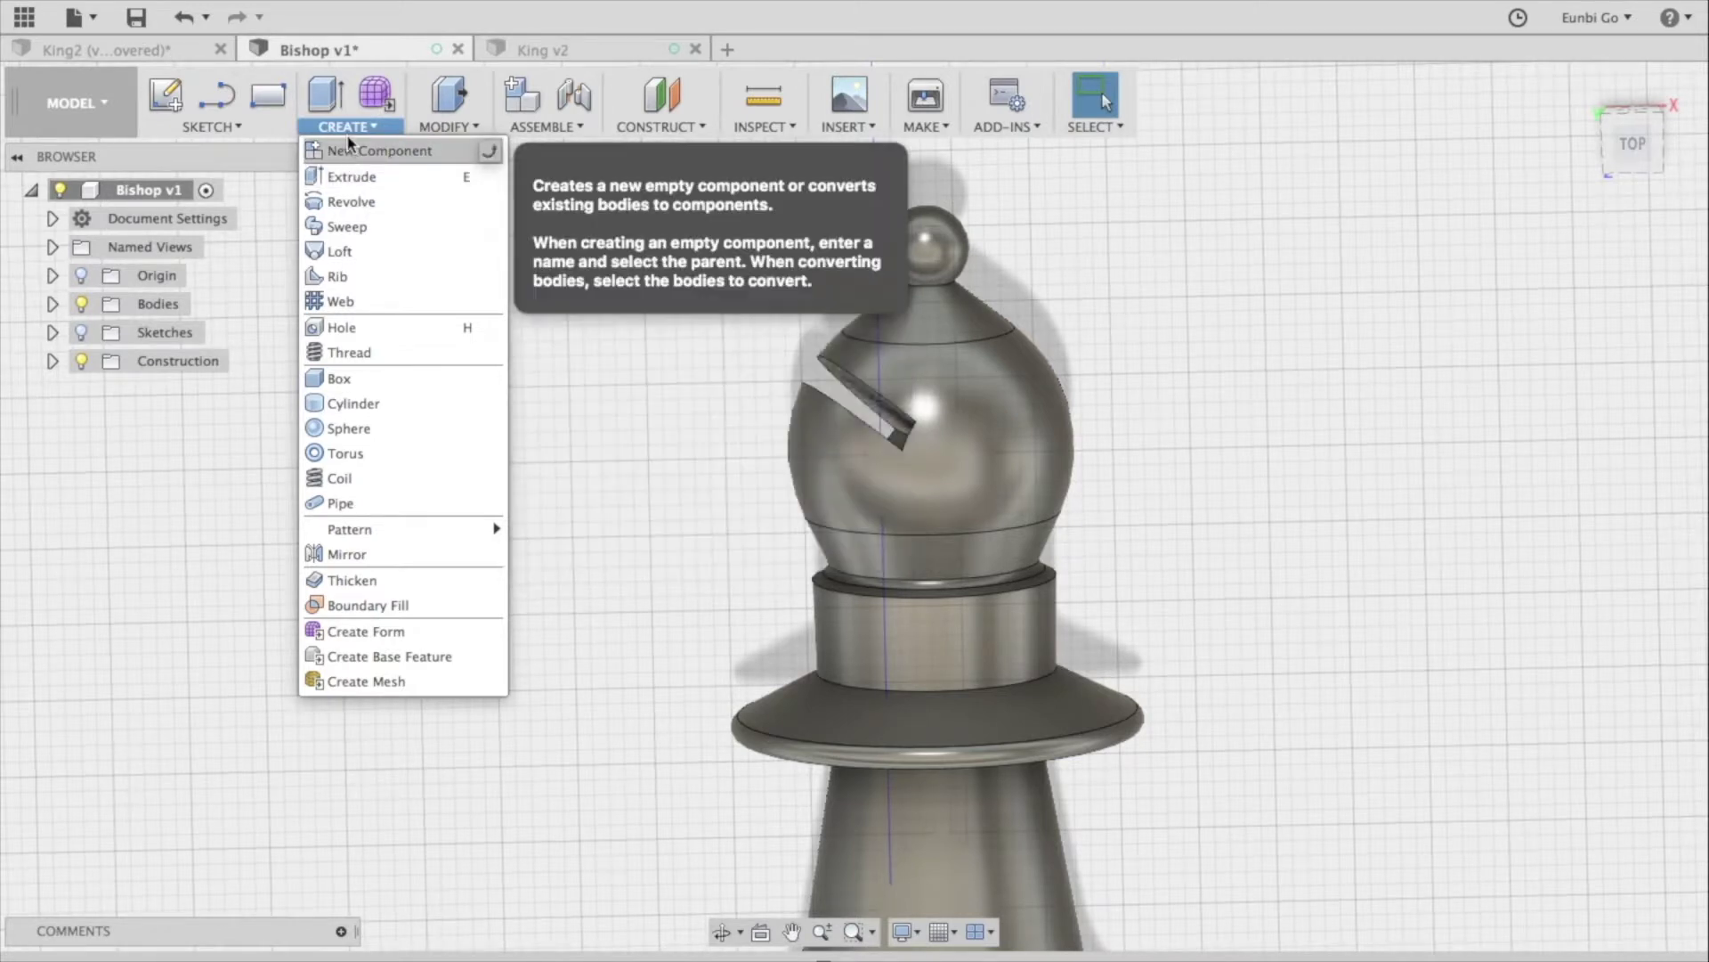
{"action": "left_click", "coordinate": [342, 126]}
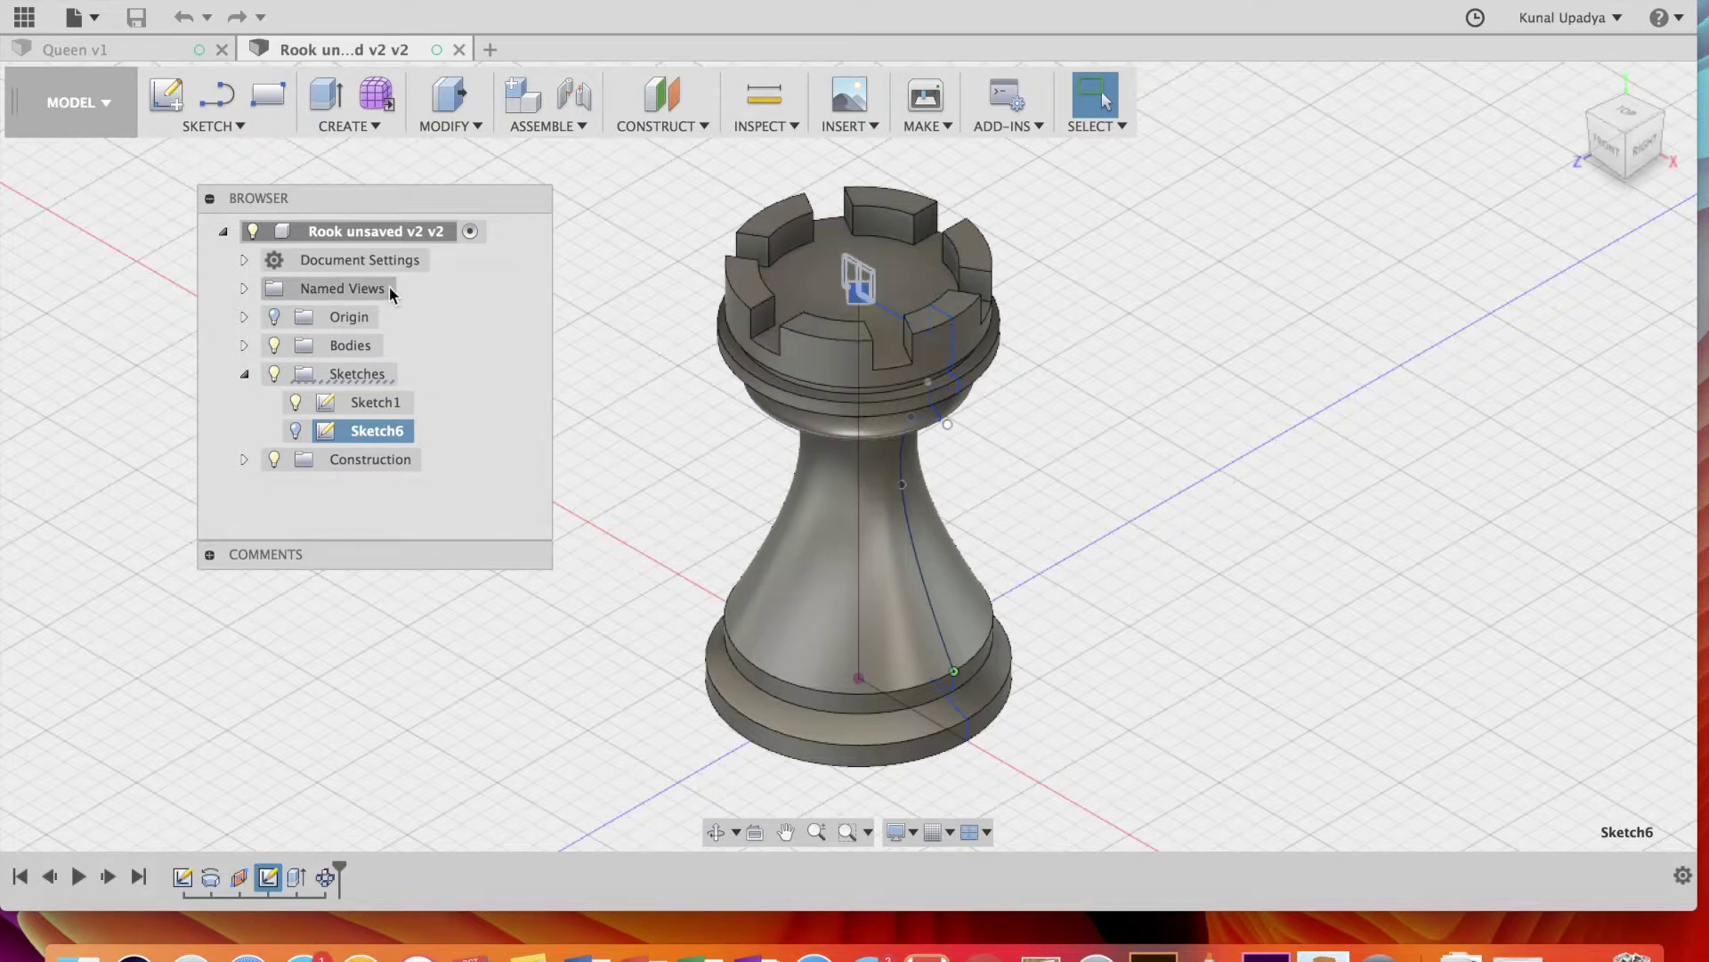
Reveal the Create menu's Pattern submenu: Rectangular, Circular and Pattern on Path.
{"action": "left_click", "coordinate": [365, 126]}
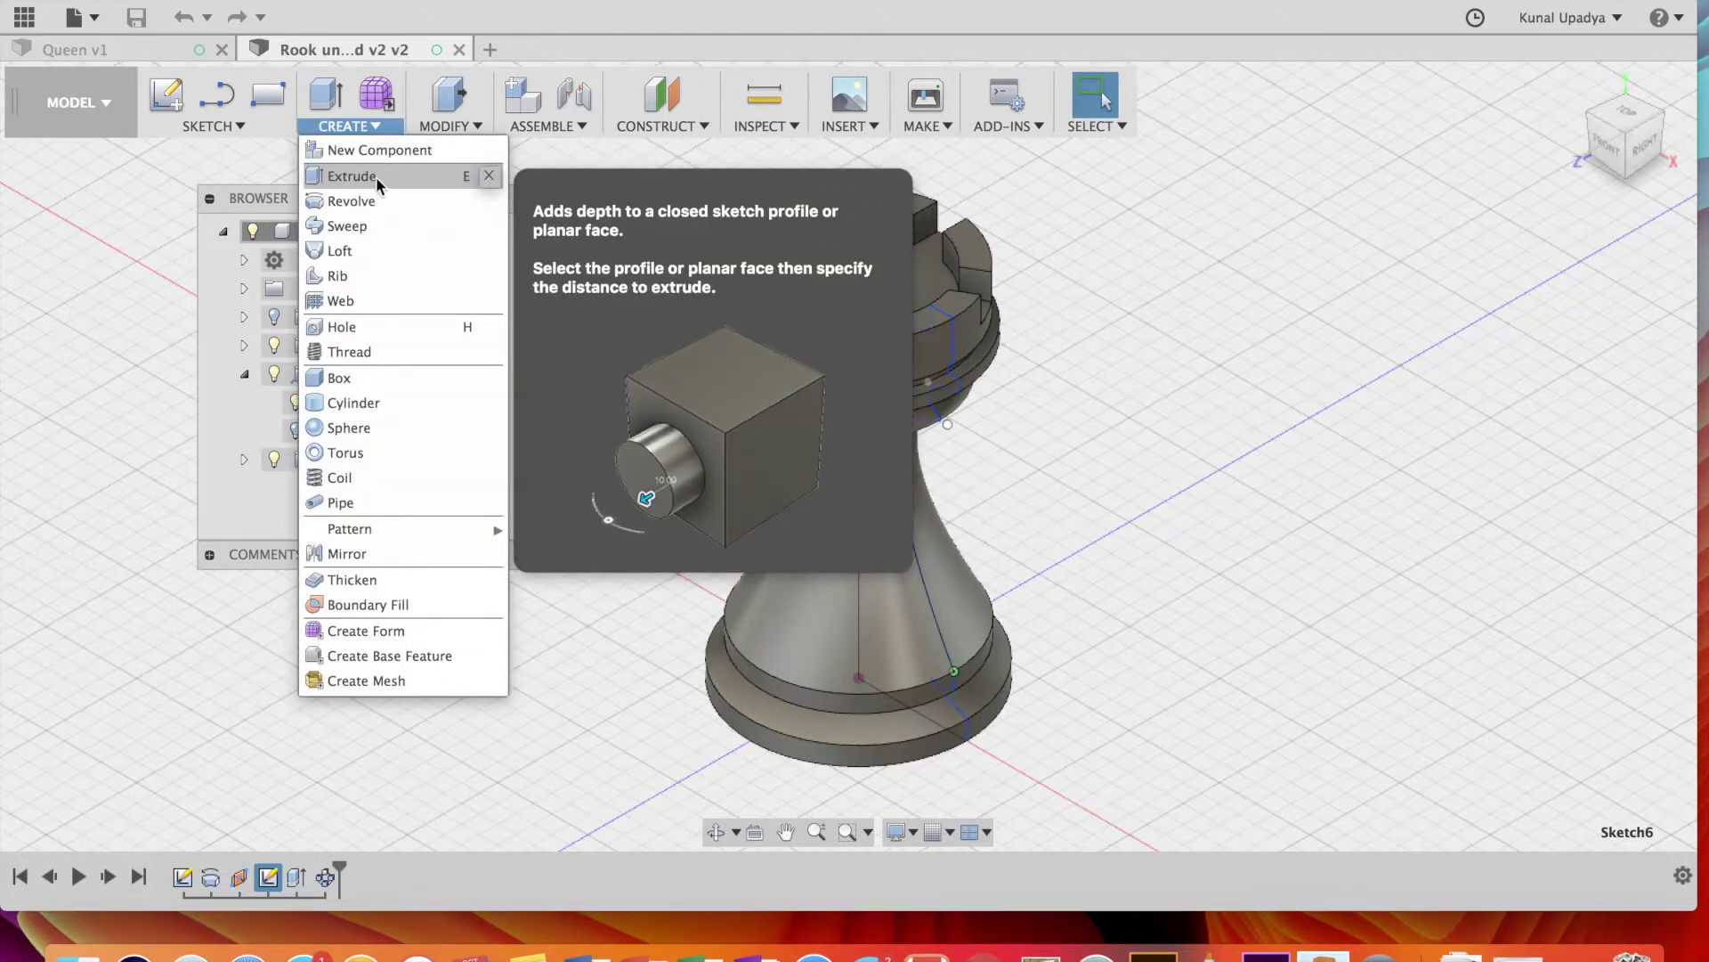
{"action": "mouse_move", "coordinate": [421, 532]}
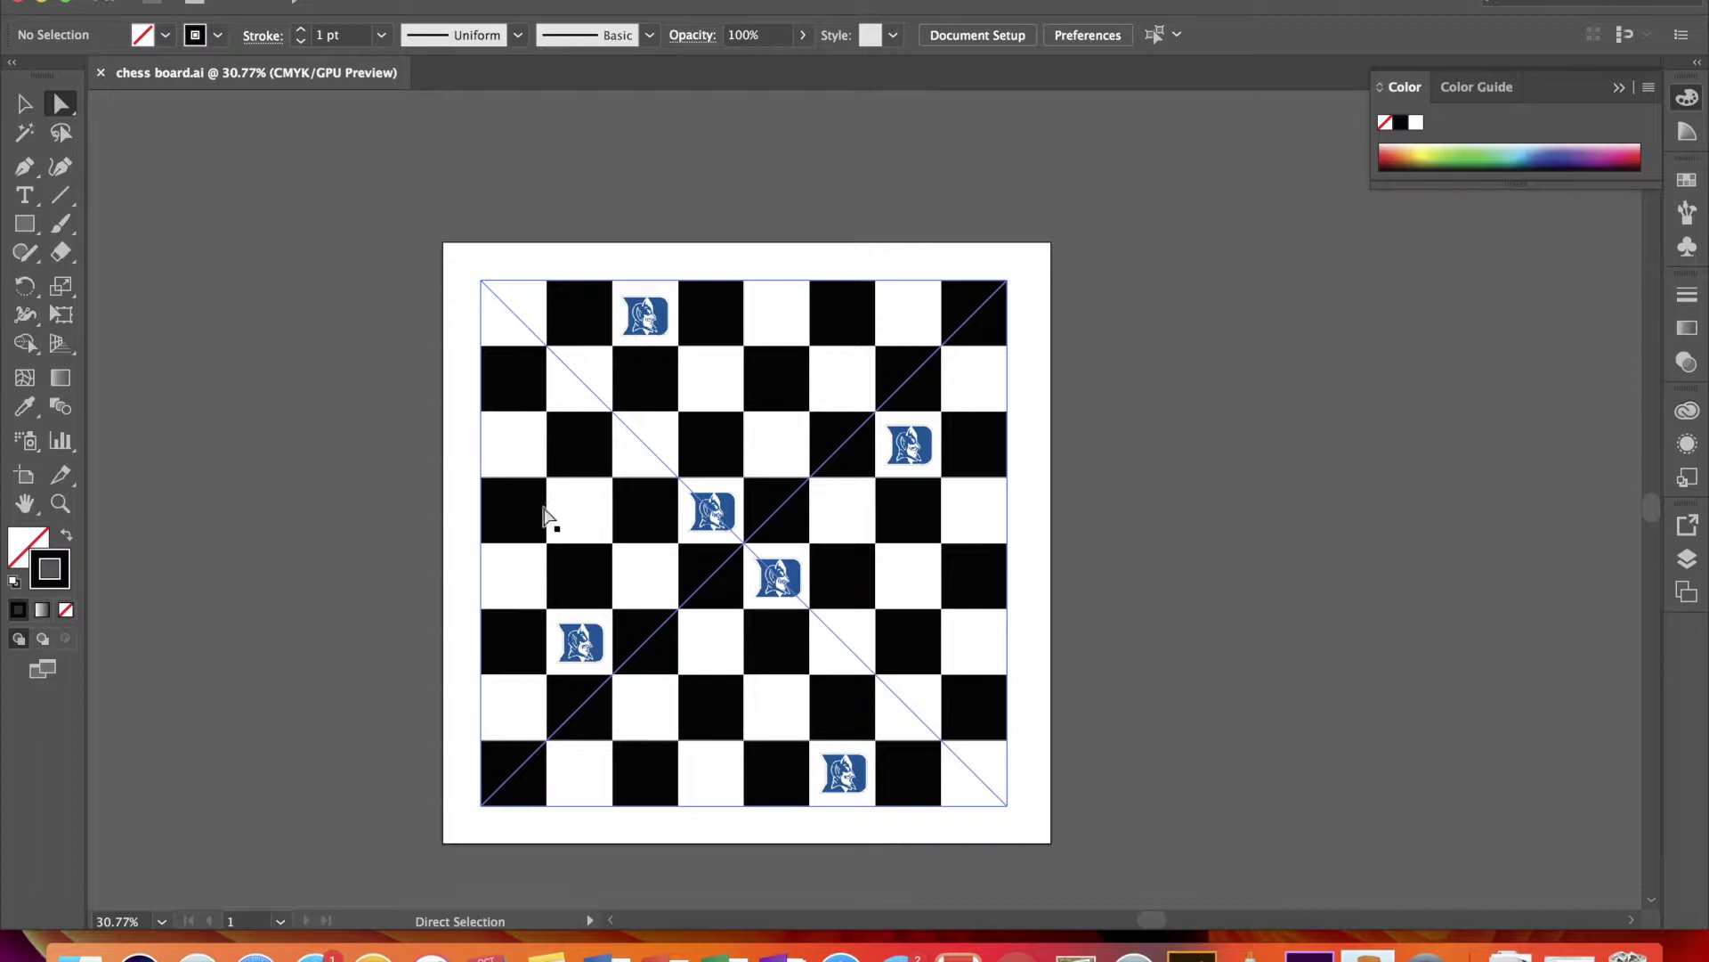
{"action": "left_click", "coordinate": [491, 452]}
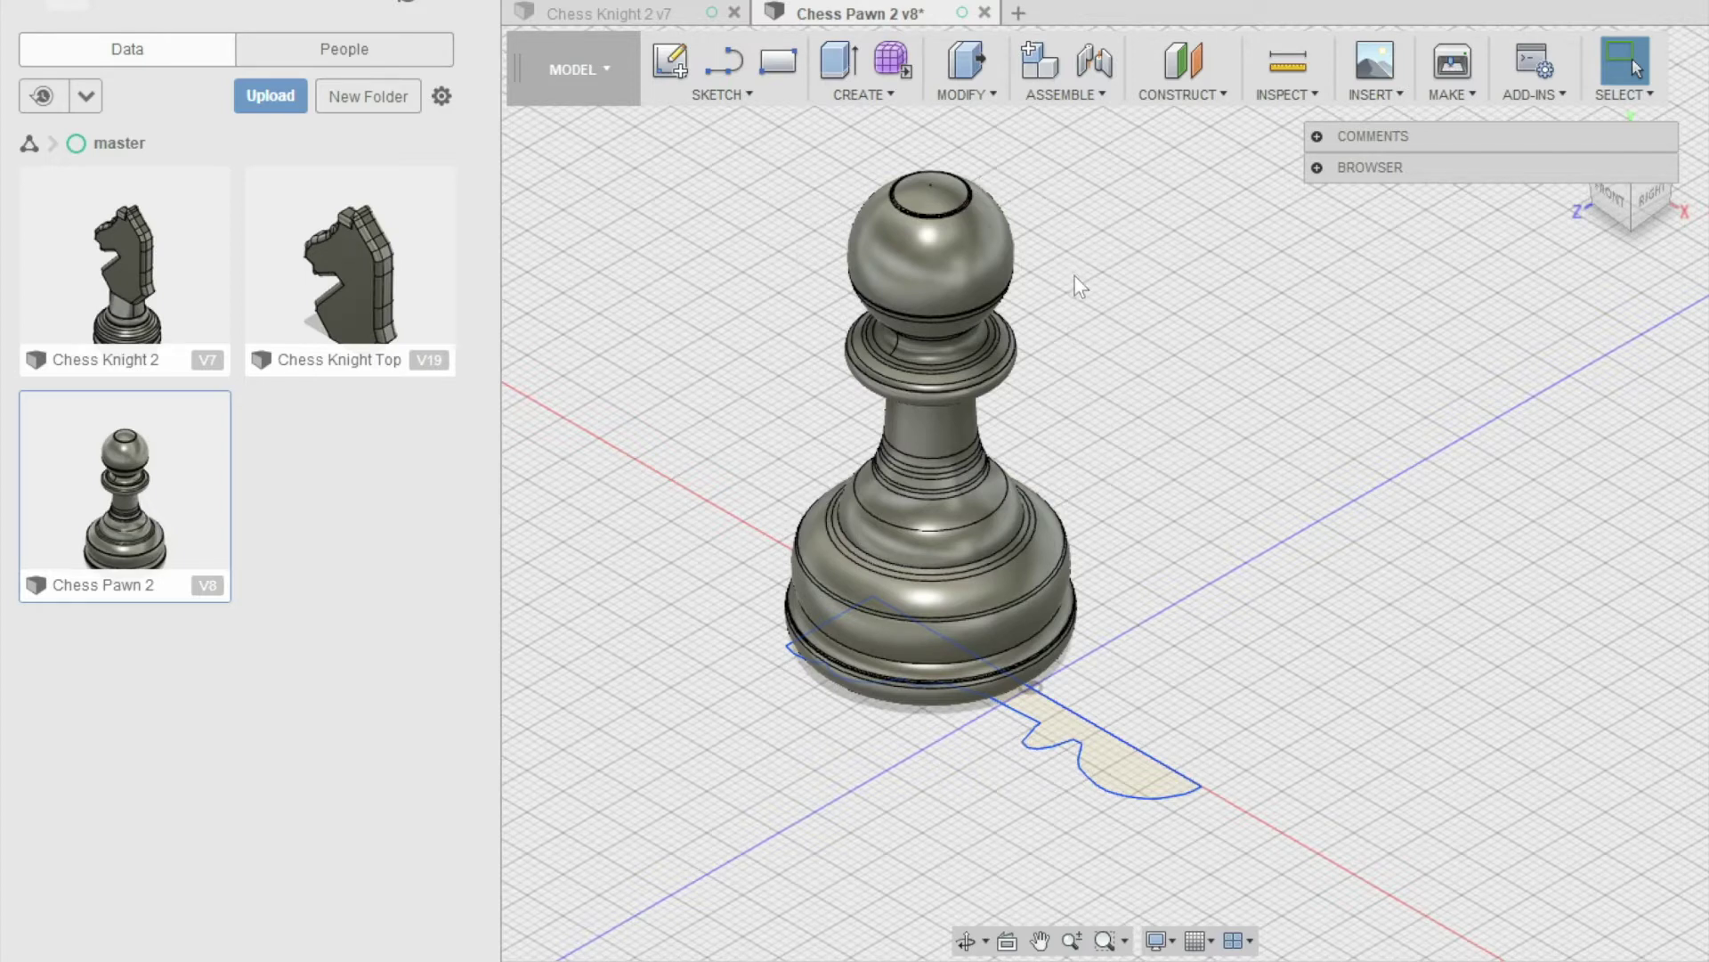
Open Chess Knight 2 from the Data panel's project thumbnails.
{"action": "left_click", "coordinate": [153, 239]}
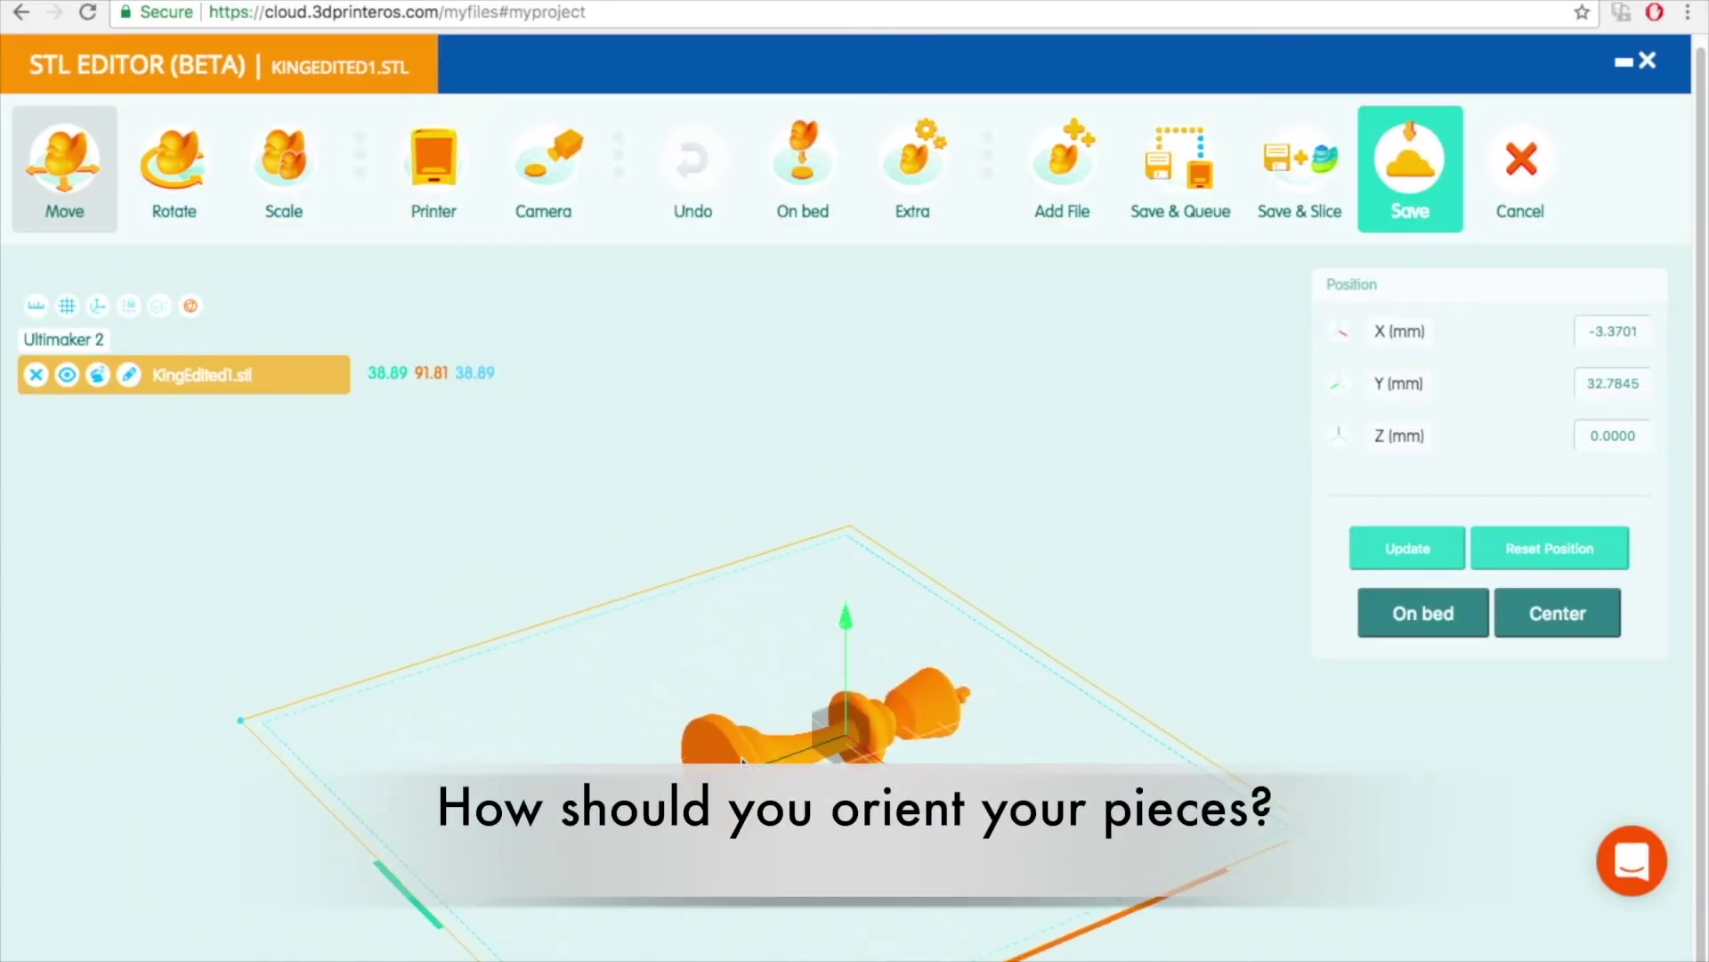
Rotate the king to stand upright, then drop it onto the Ultimaker 2 bed and centre it.
{"action": "left_click", "coordinate": [180, 201]}
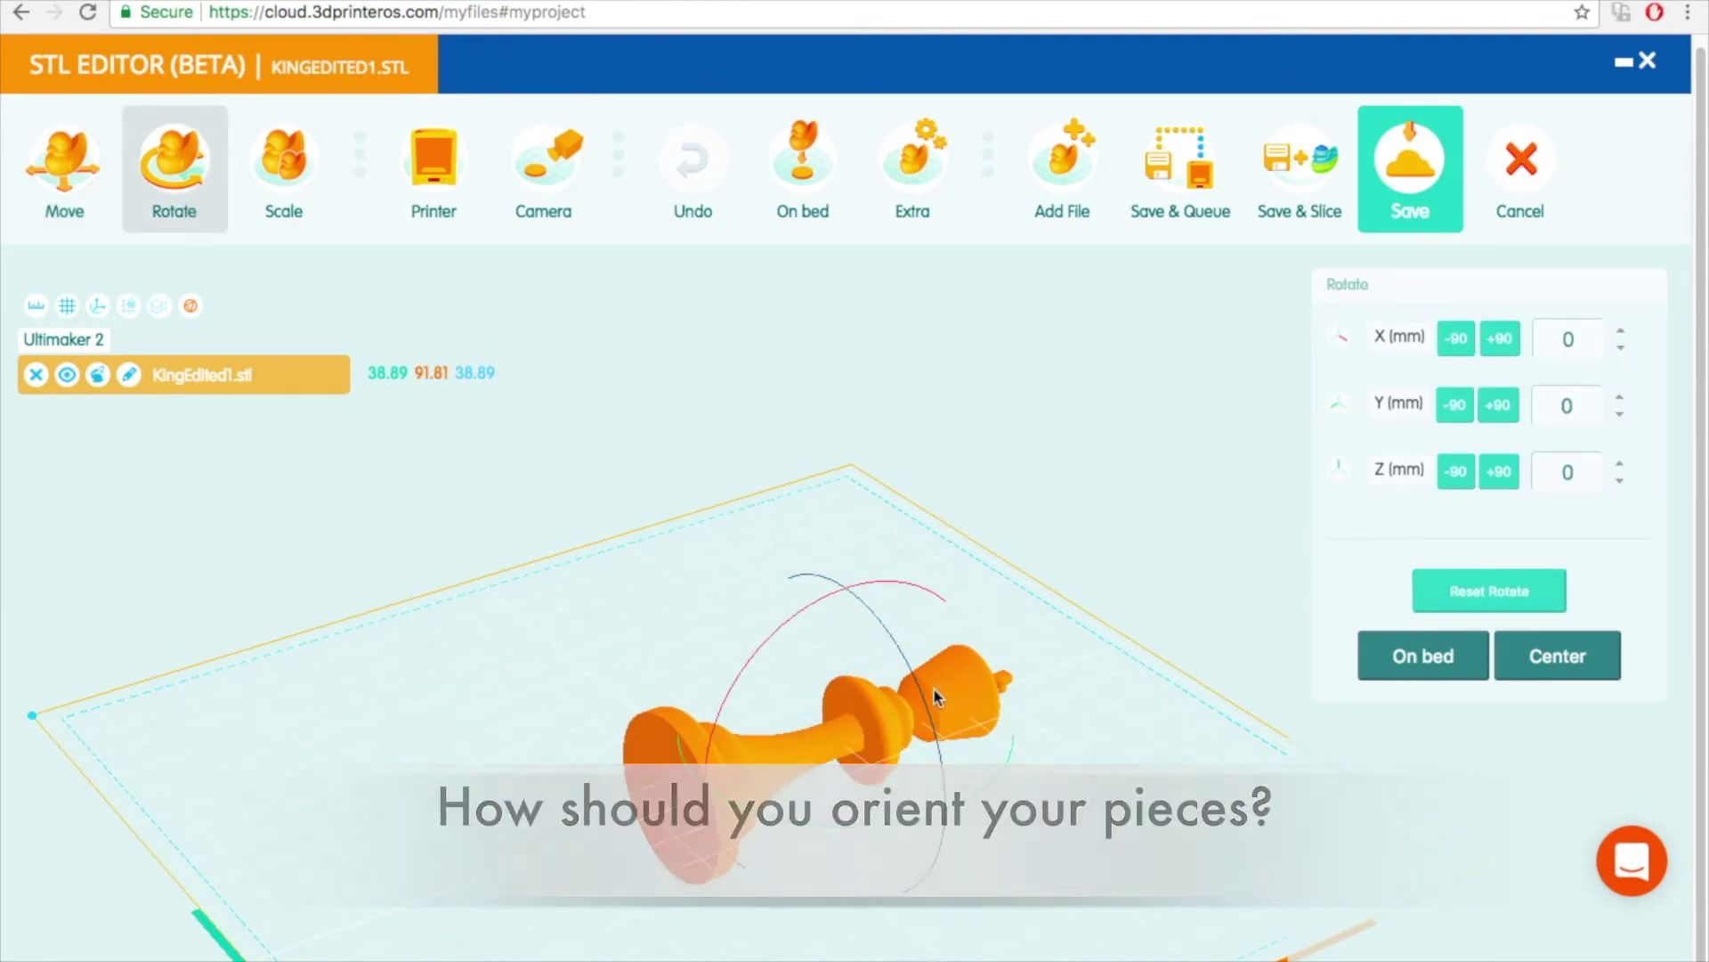
{"action": "left_click_drag", "start_coordinate": [922, 703], "coordinate": [950, 836]}
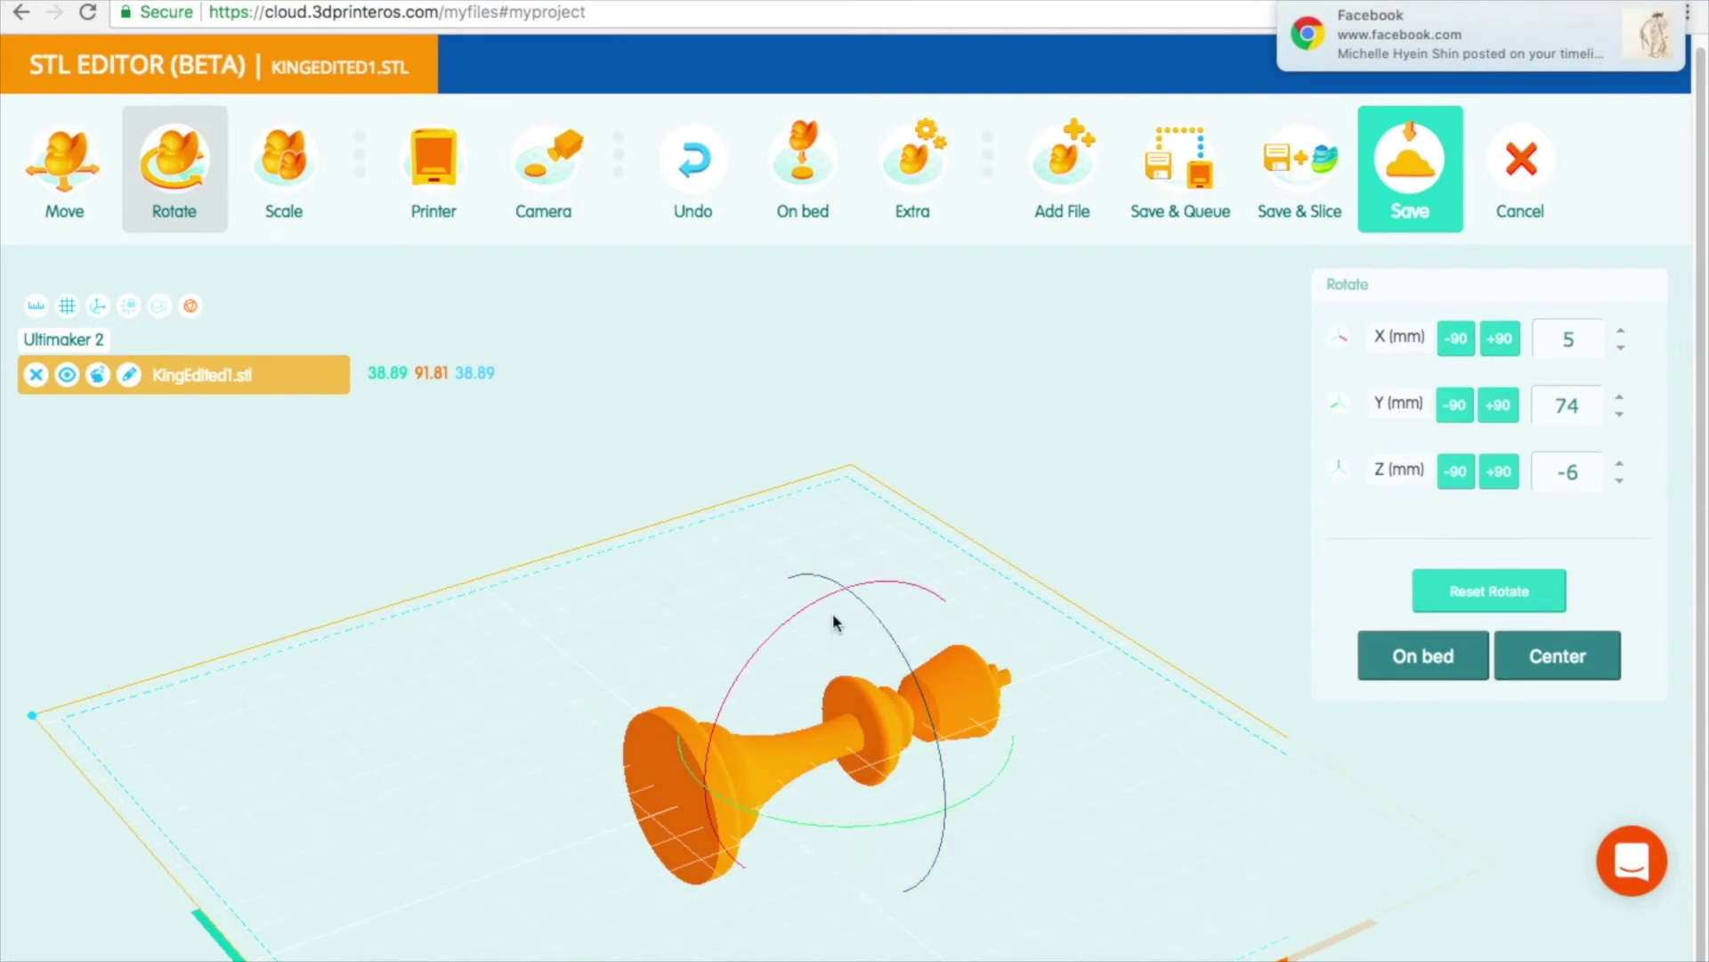
{"action": "left_click_drag", "start_coordinate": [805, 599], "coordinate": [684, 870]}
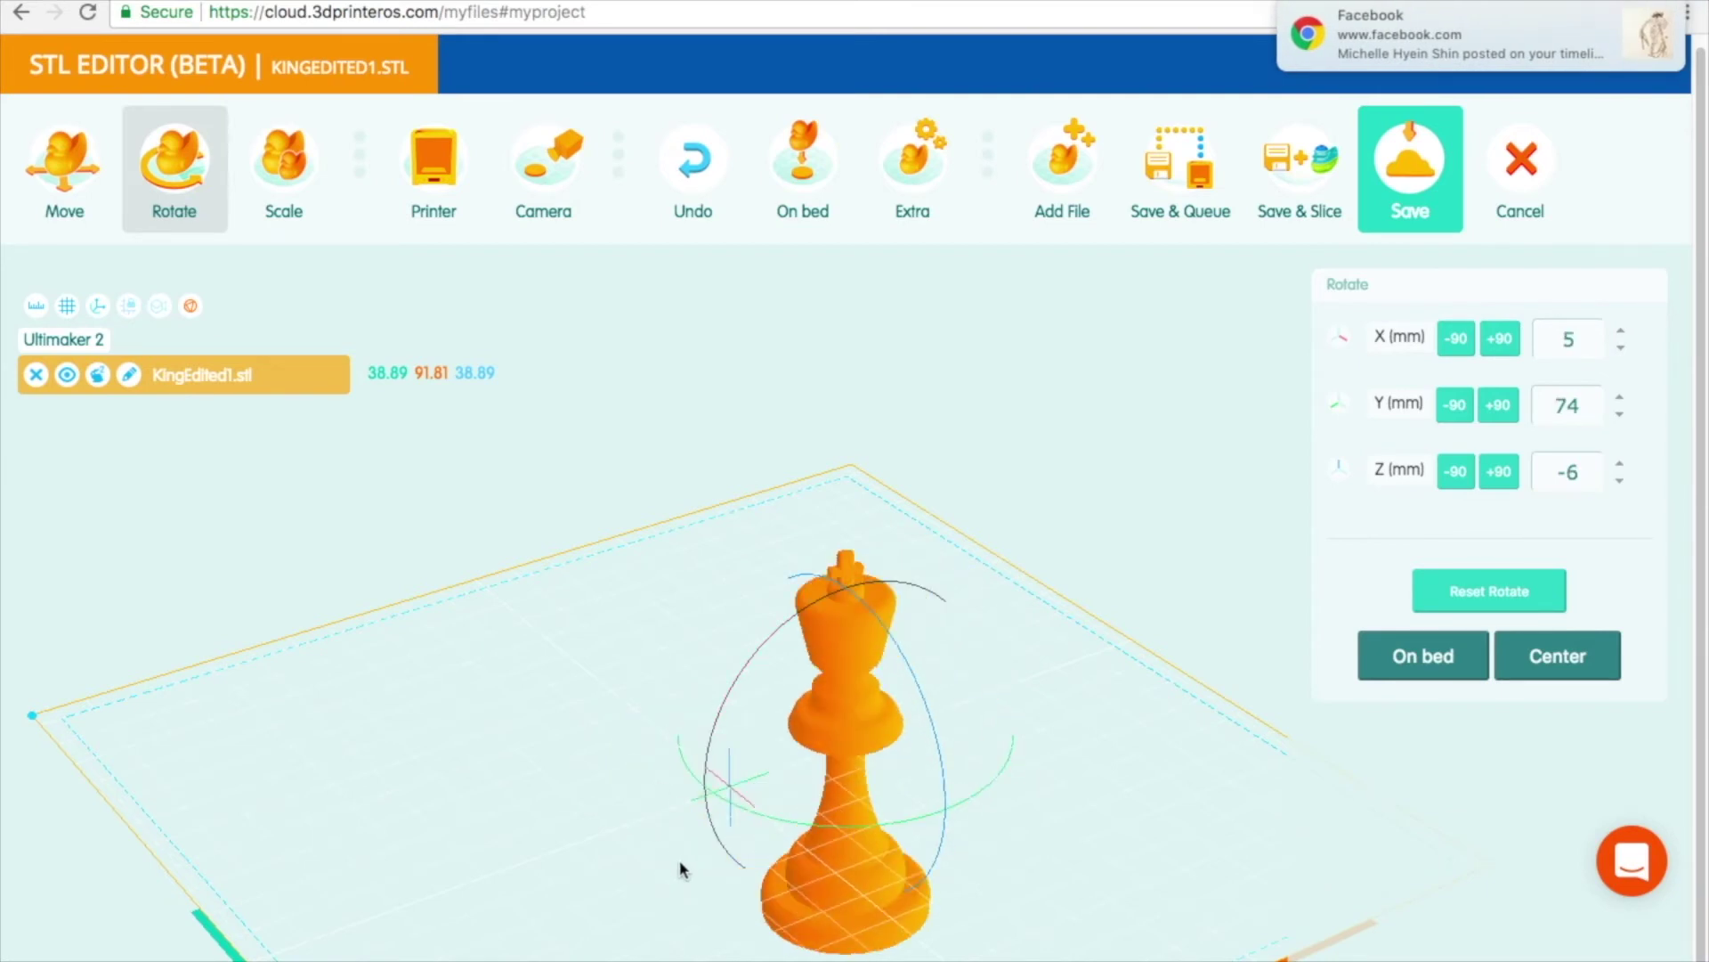
{"action": "left_click", "coordinate": [1452, 663]}
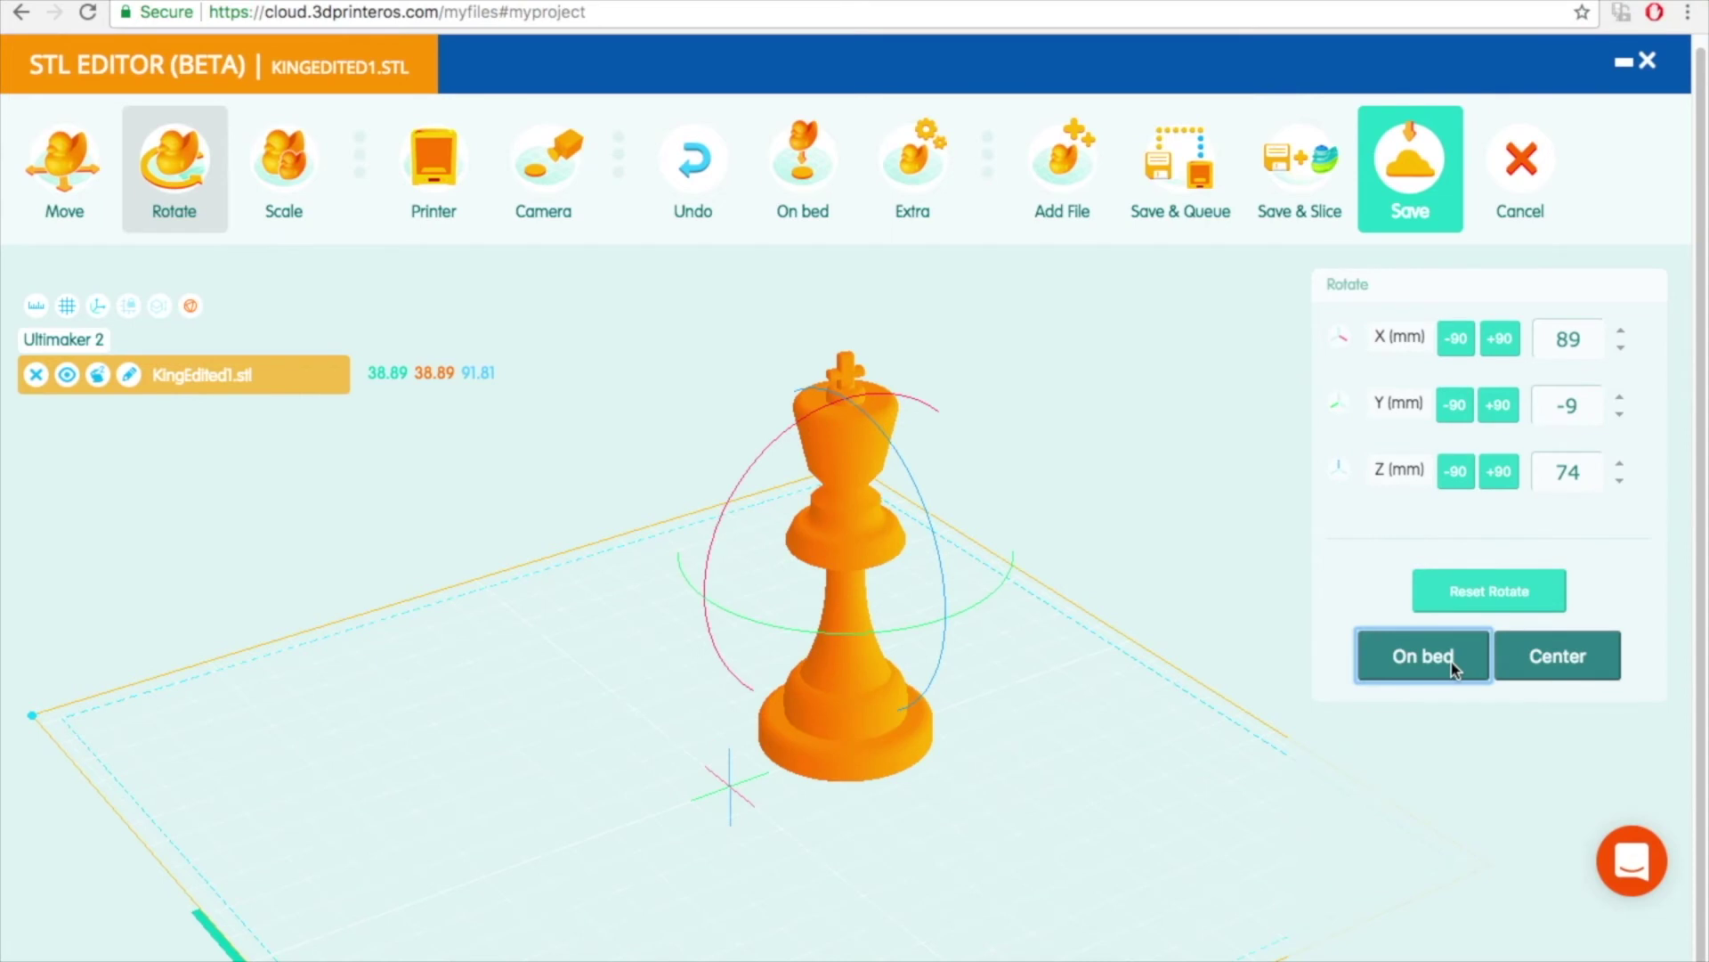
{"action": "left_click", "coordinate": [1586, 668]}
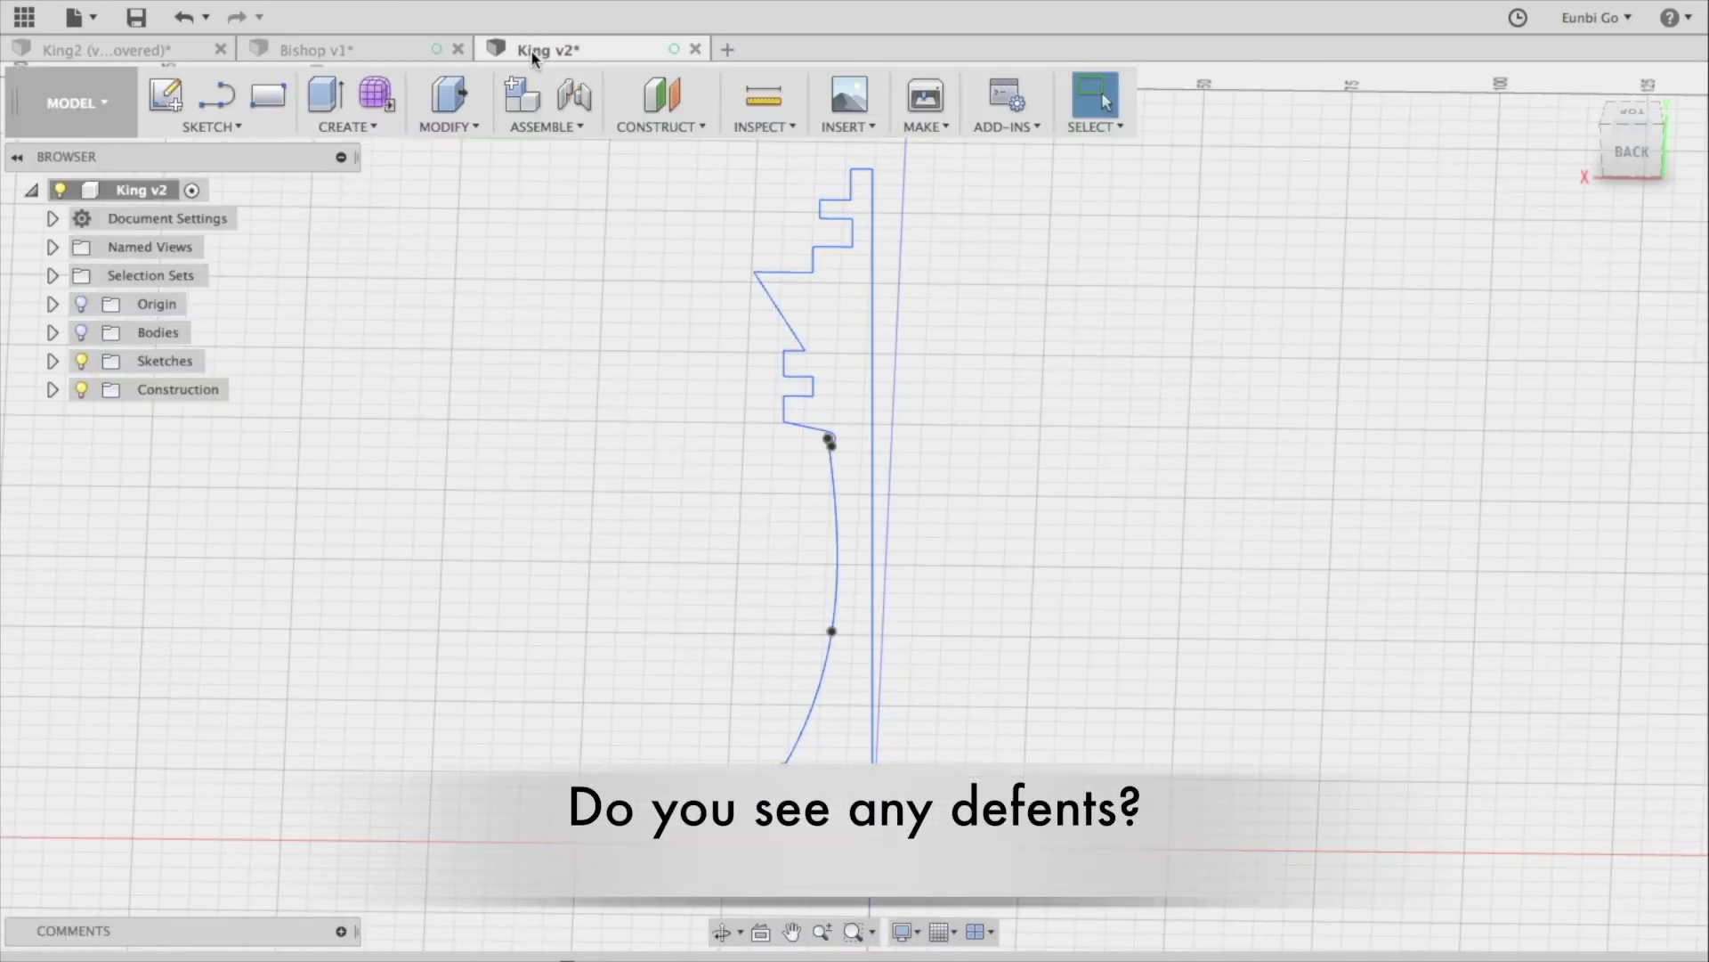
Swap King v2's profile sketch for its solid body and zoom in to inspect it.
{"action": "left_click", "coordinate": [82, 360]}
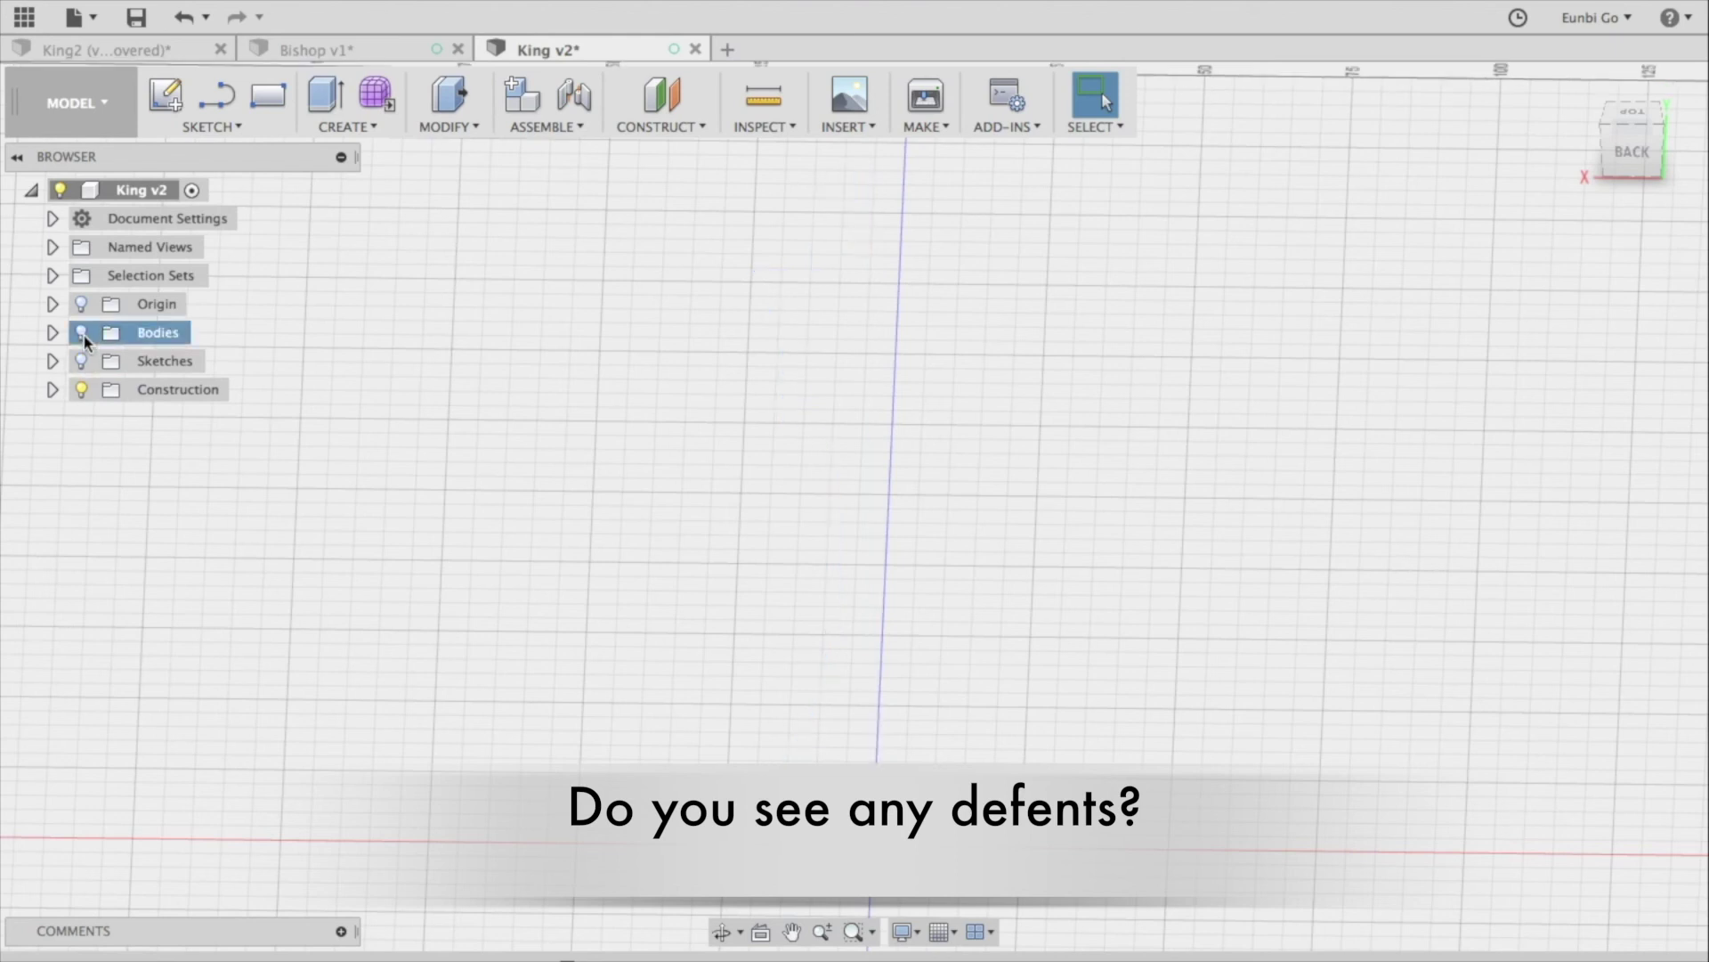
{"action": "left_click", "coordinate": [82, 332]}
{"action": "scroll", "coordinate": [890, 349], "scroll_direction": "down", "scroll_amount": 2}
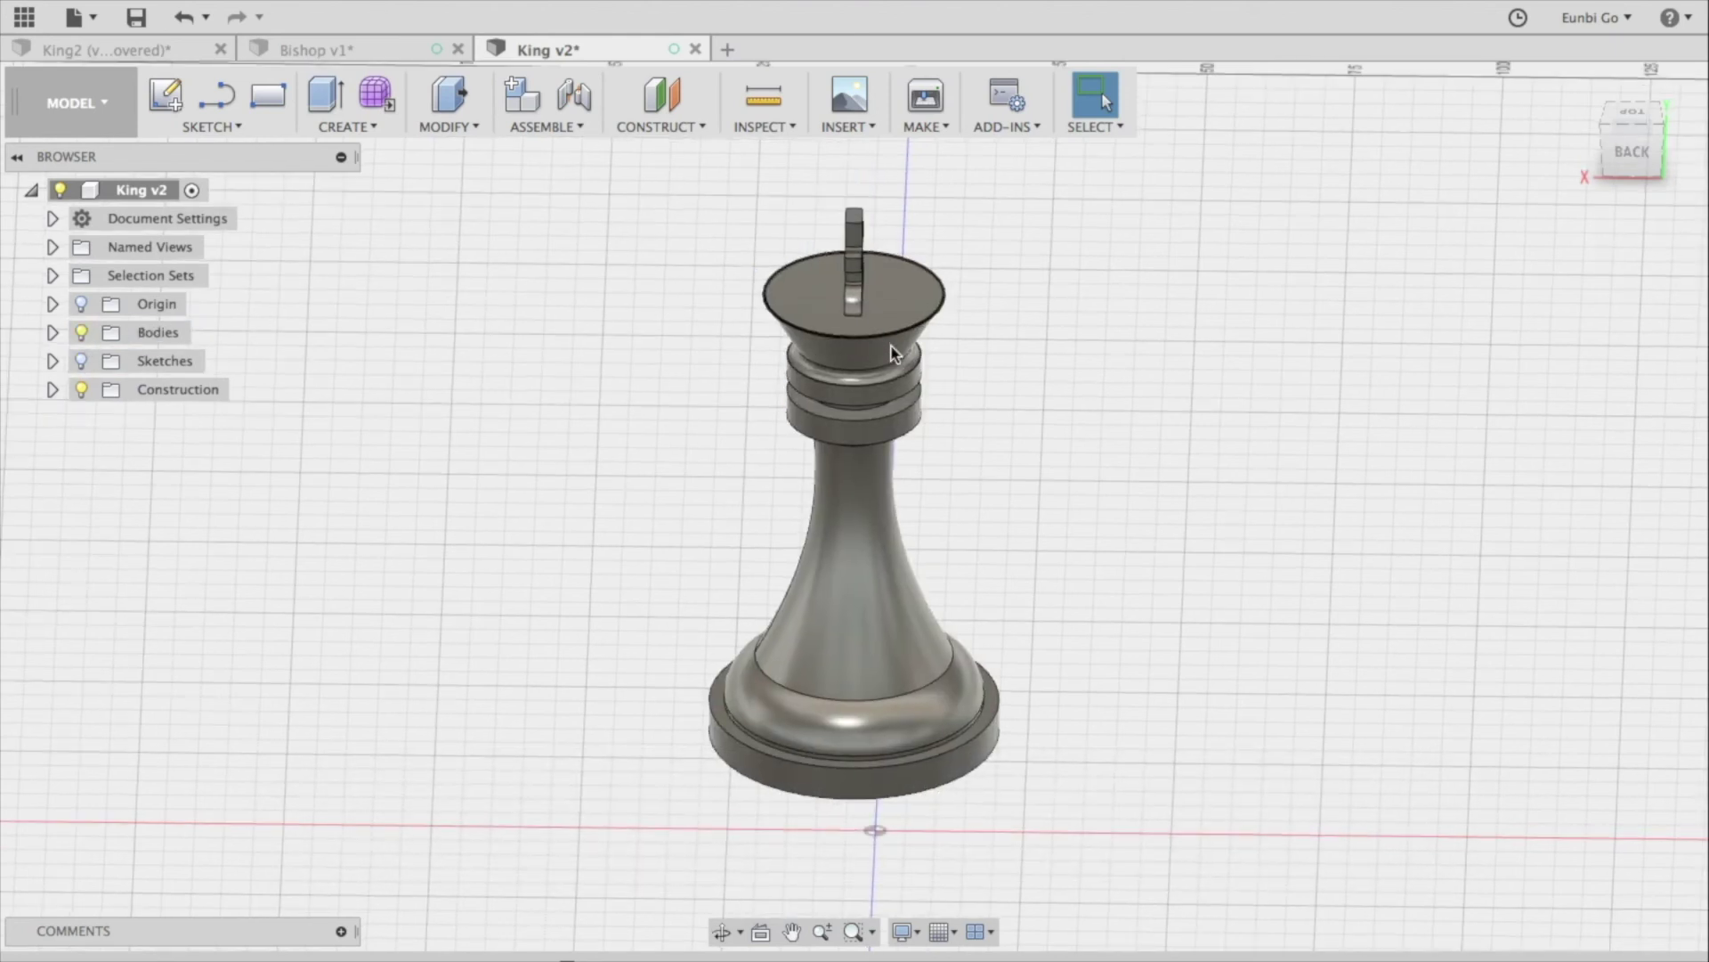
{"action": "scroll", "coordinate": [893, 352], "scroll_direction": "up", "scroll_amount": 5}
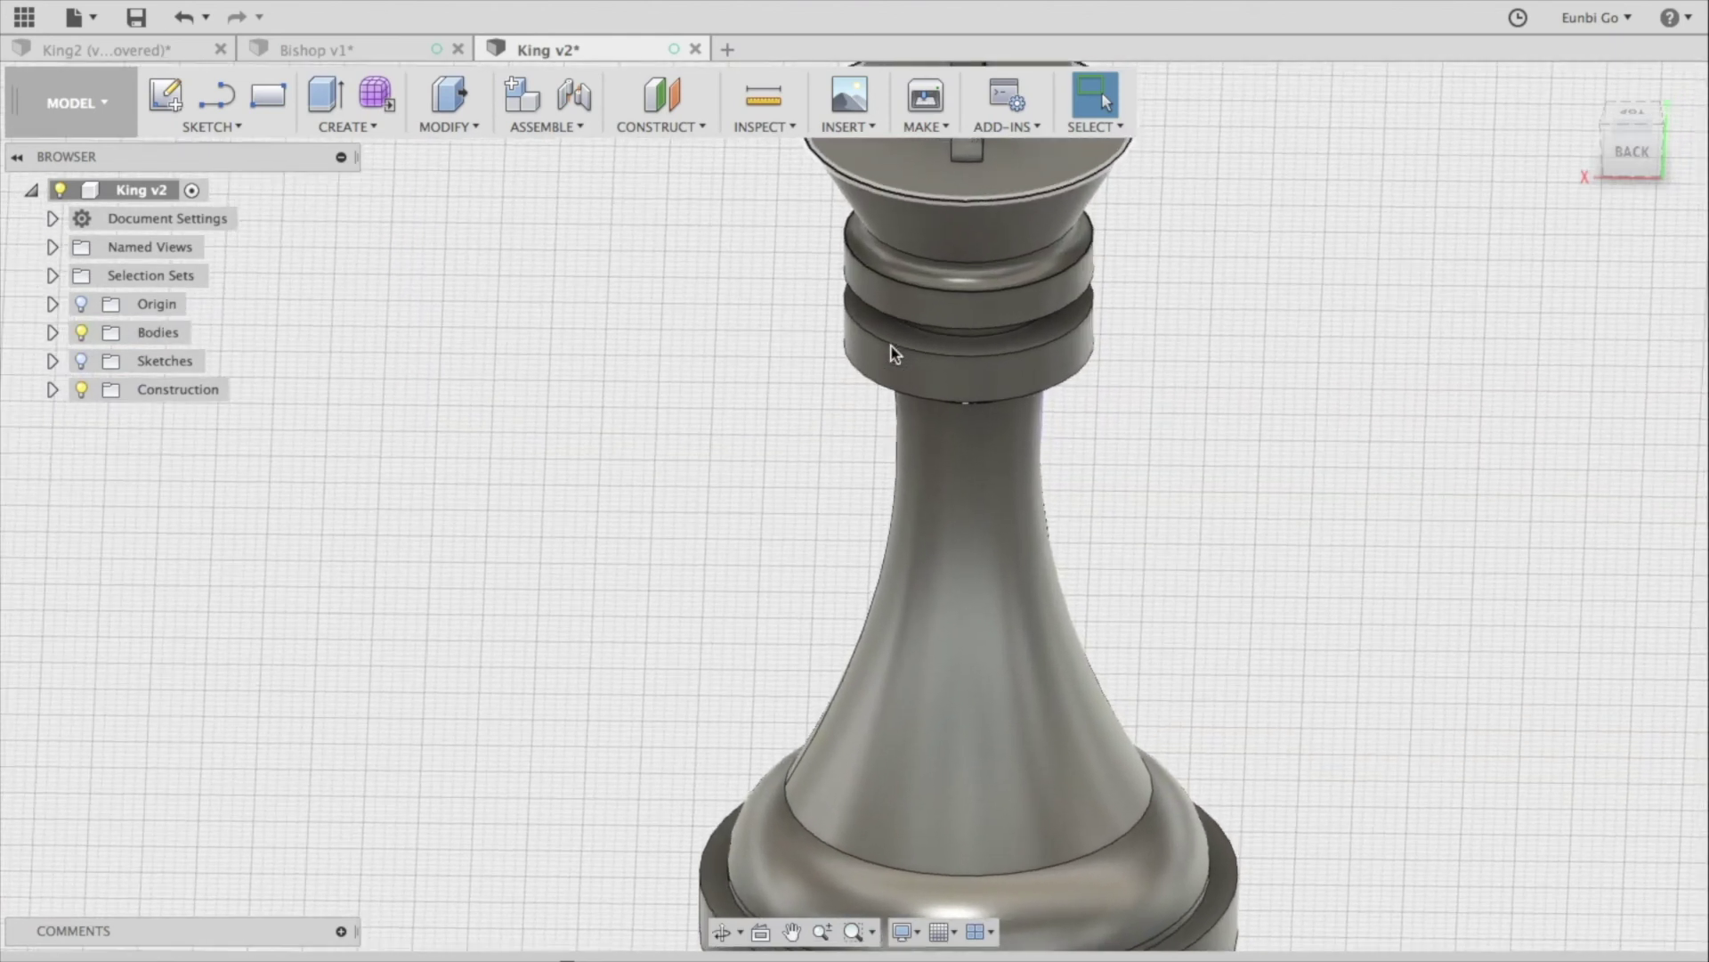
{"action": "scroll", "coordinate": [894, 353], "scroll_direction": "up", "scroll_amount": 3}
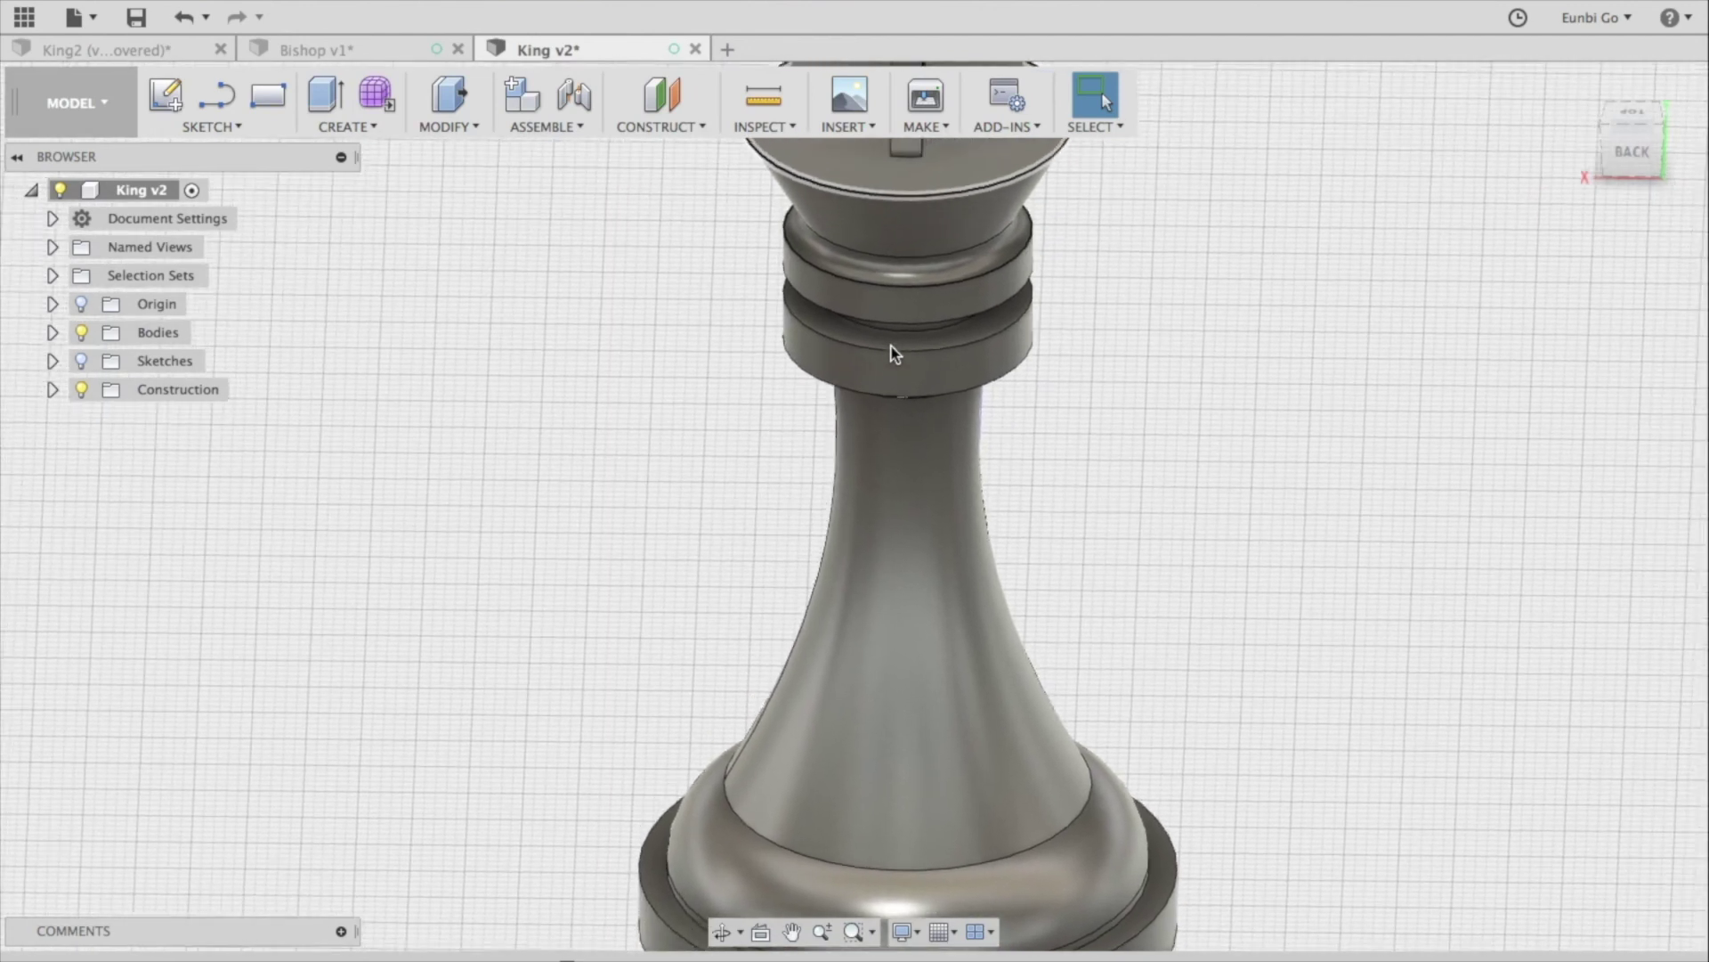